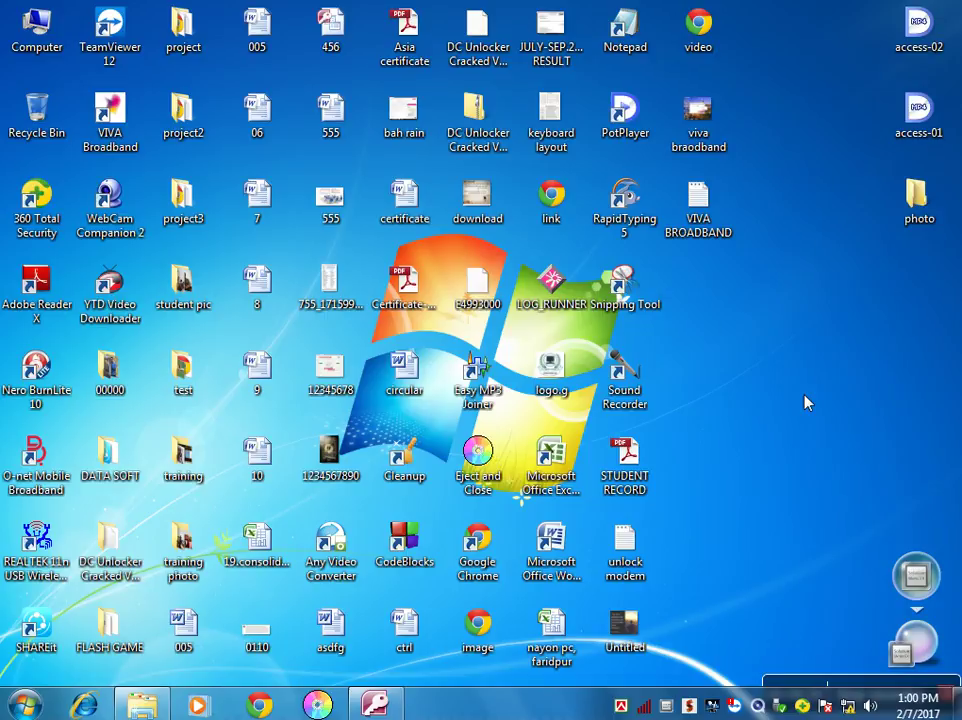
# View the picture 04 in the ACCESS-12\04 folder on Local Disk (D:) and close it again.
pyautogui.doubleClick(38, 30)
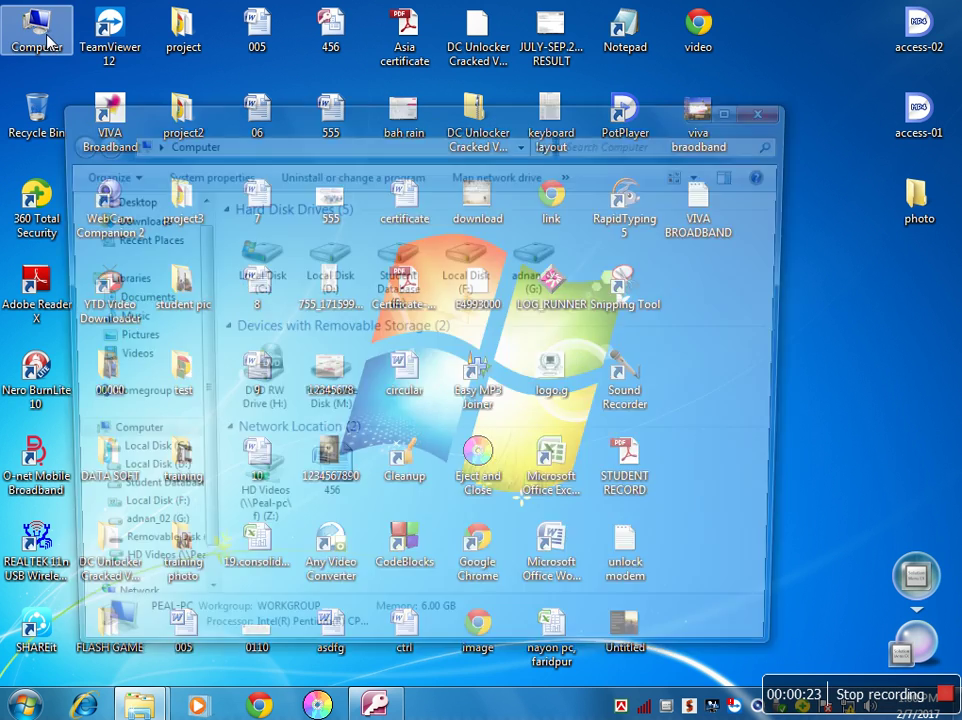
pyautogui.doubleClick(335, 268)
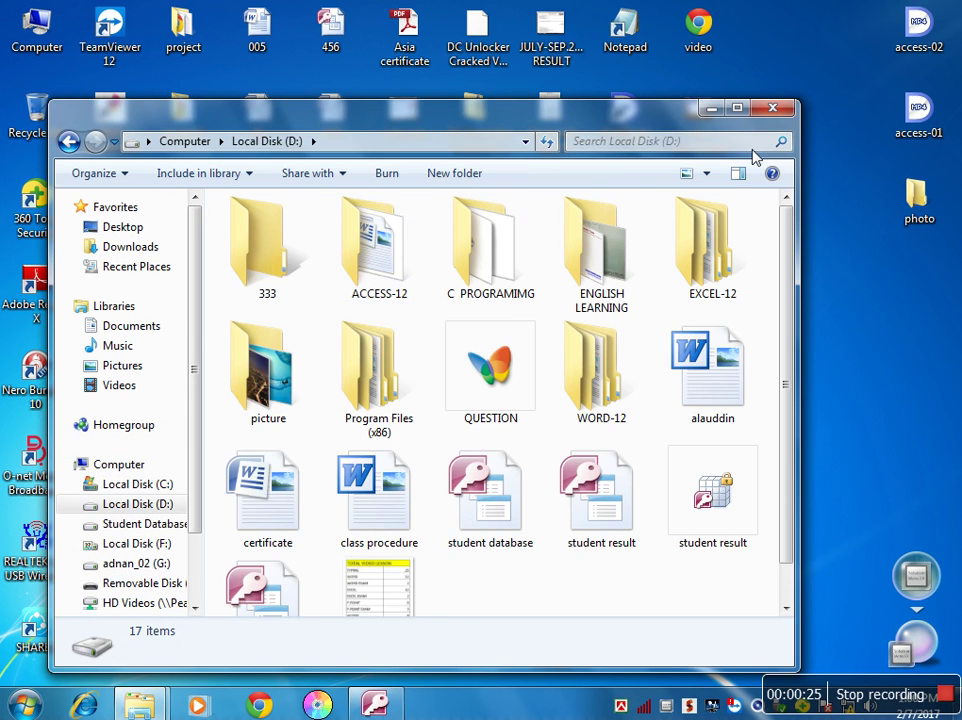
pyautogui.click(737, 108)
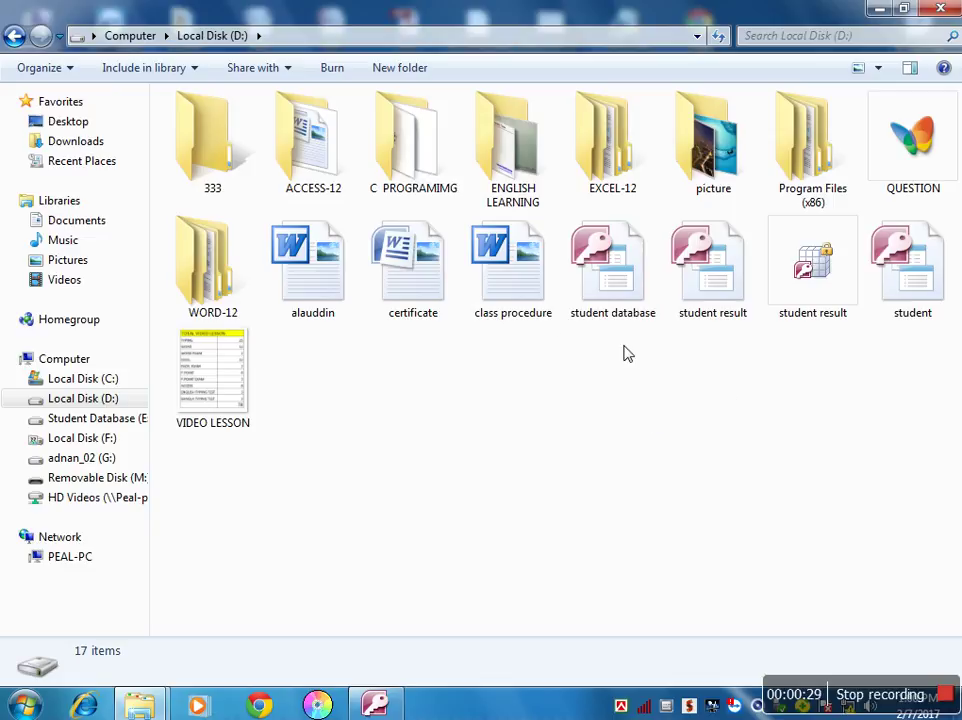
pyautogui.doubleClick(326, 163)
pyautogui.doubleClick(233, 191)
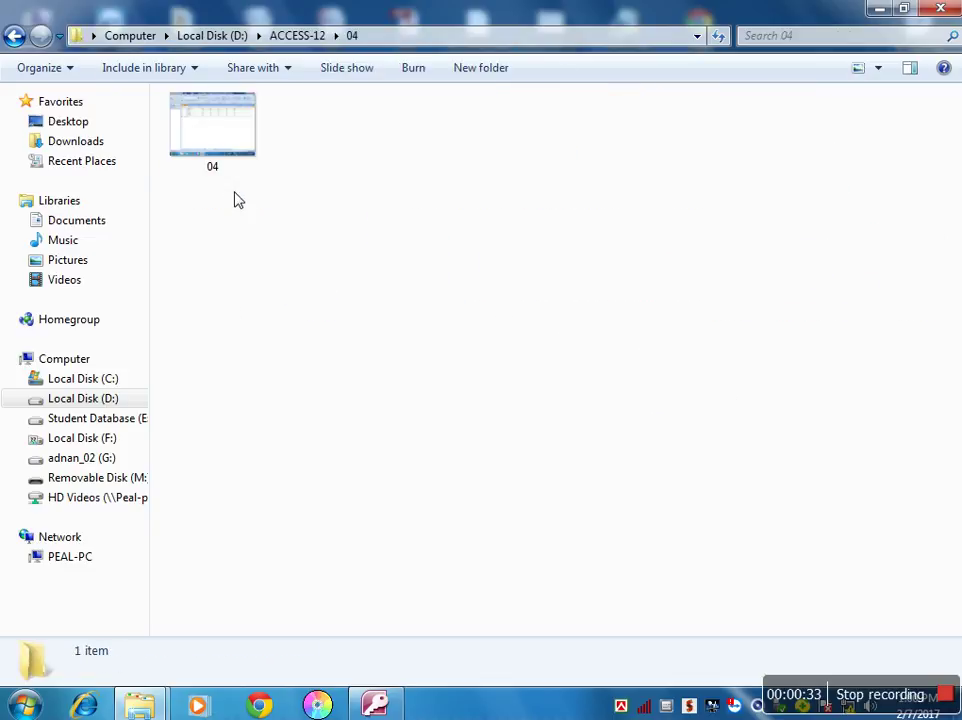
pyautogui.rightClick(243, 140)
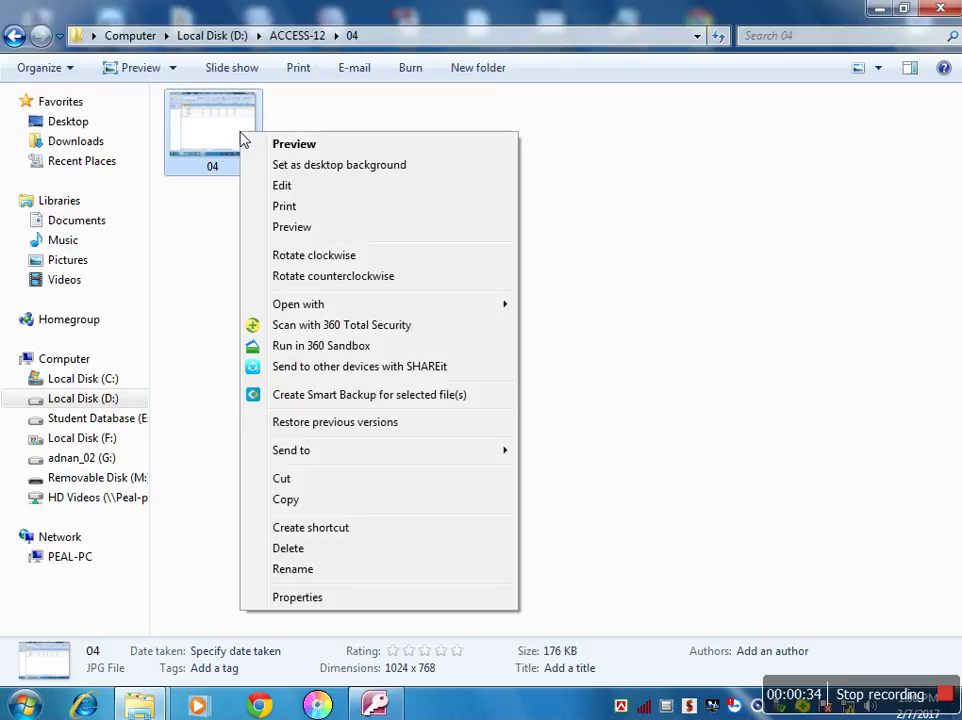
pyautogui.click(297, 146)
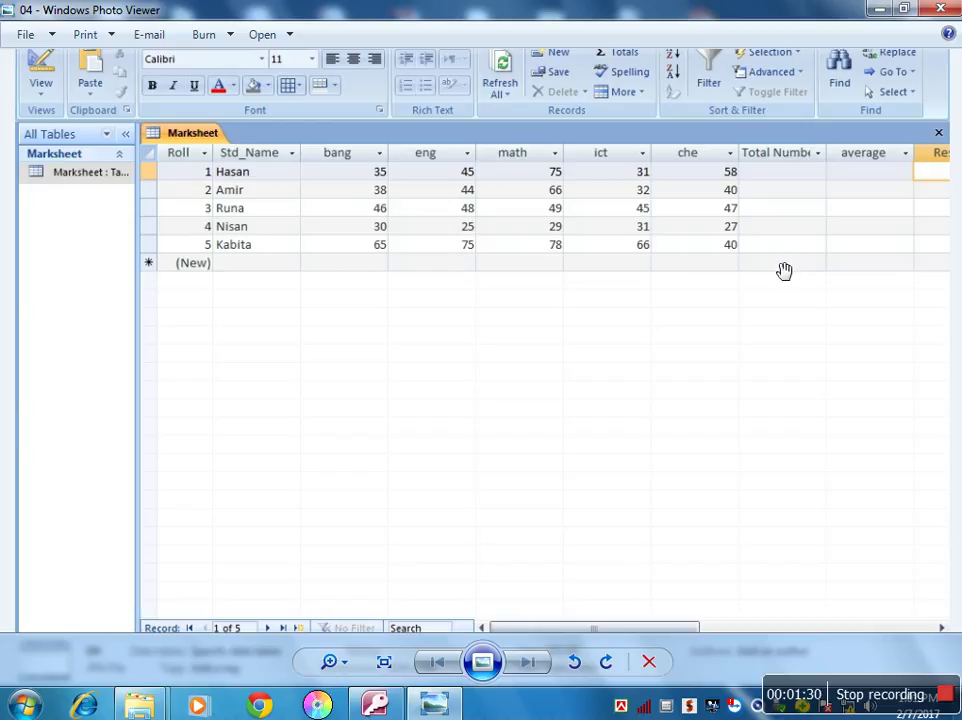
pyautogui.click(943, 12)
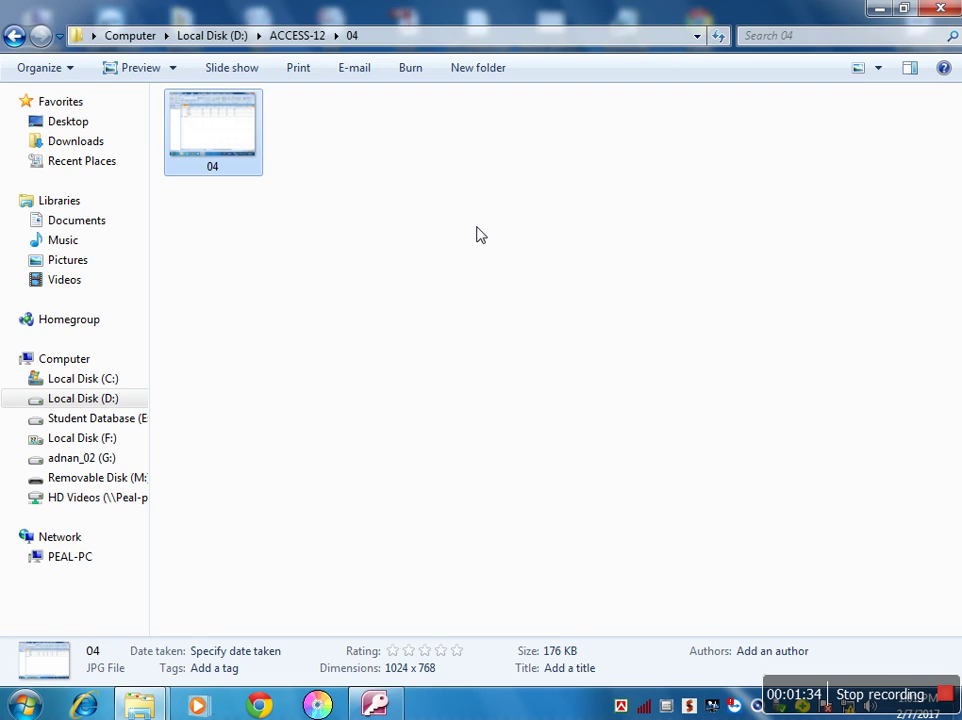
# Close the 04 folder window and reopen Local Disk (D:) from Computer.
pyautogui.click(940, 8)
pyautogui.doubleClick(16, 36)
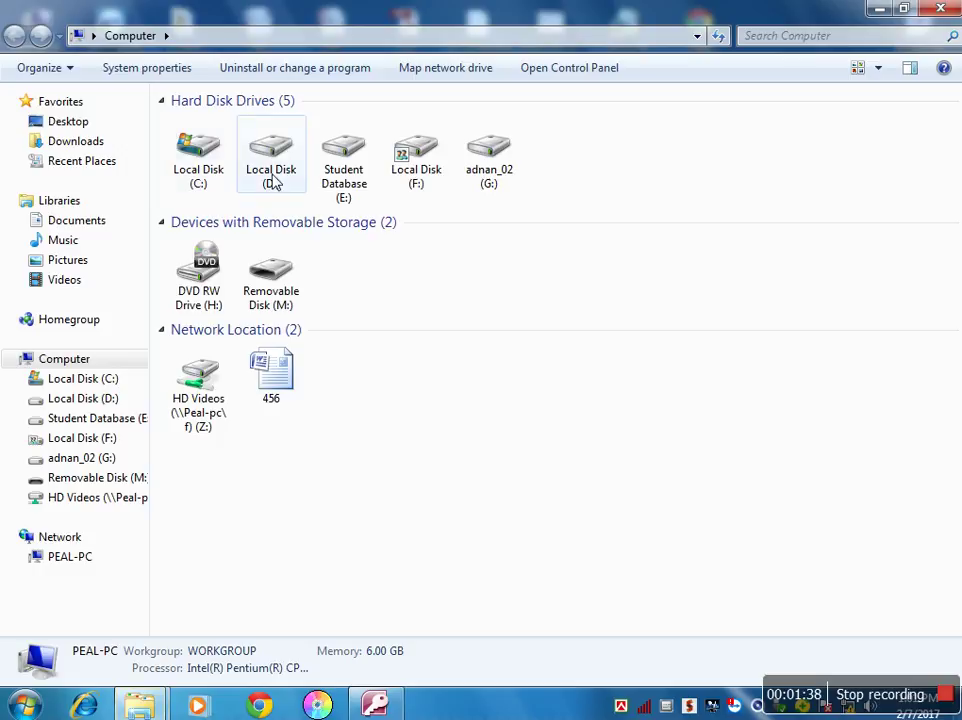
pyautogui.doubleClick(271, 178)
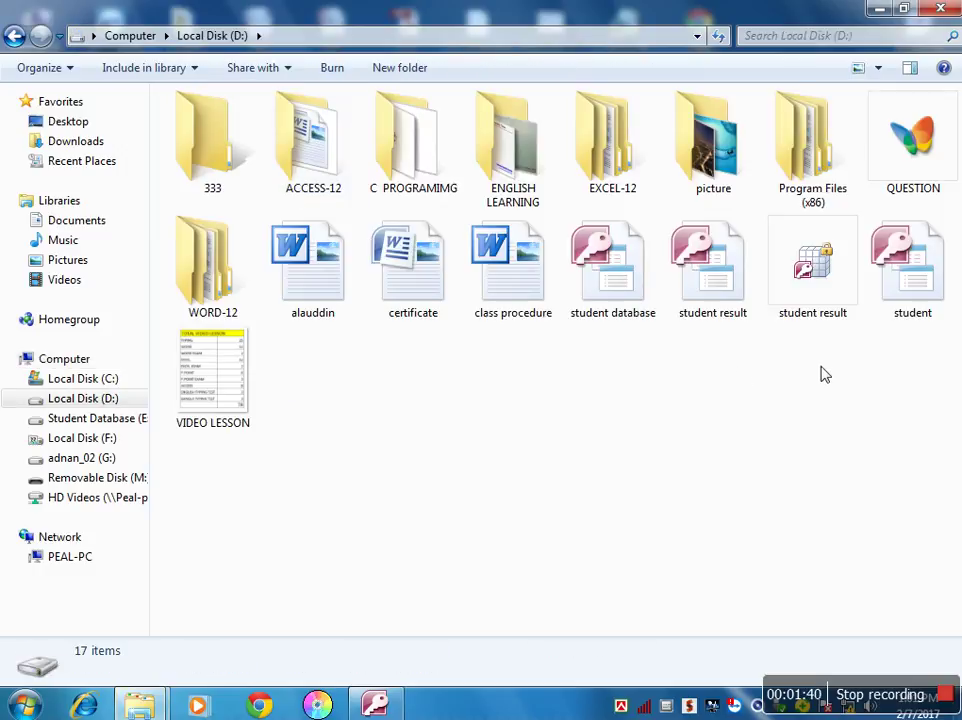
pyautogui.doubleClick(822, 298)
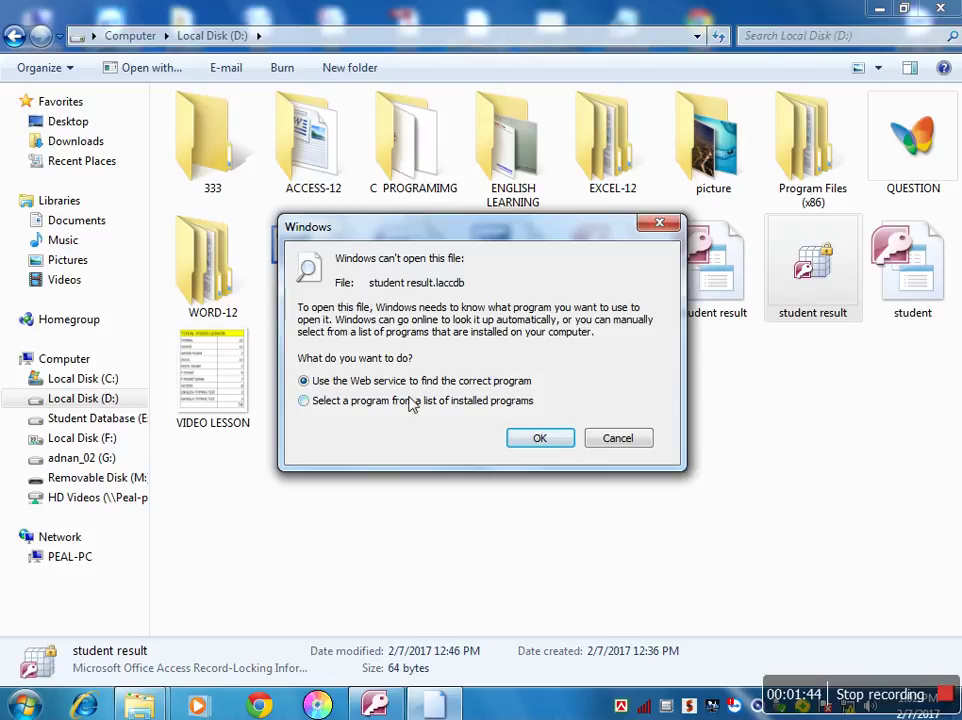
pyautogui.click(659, 223)
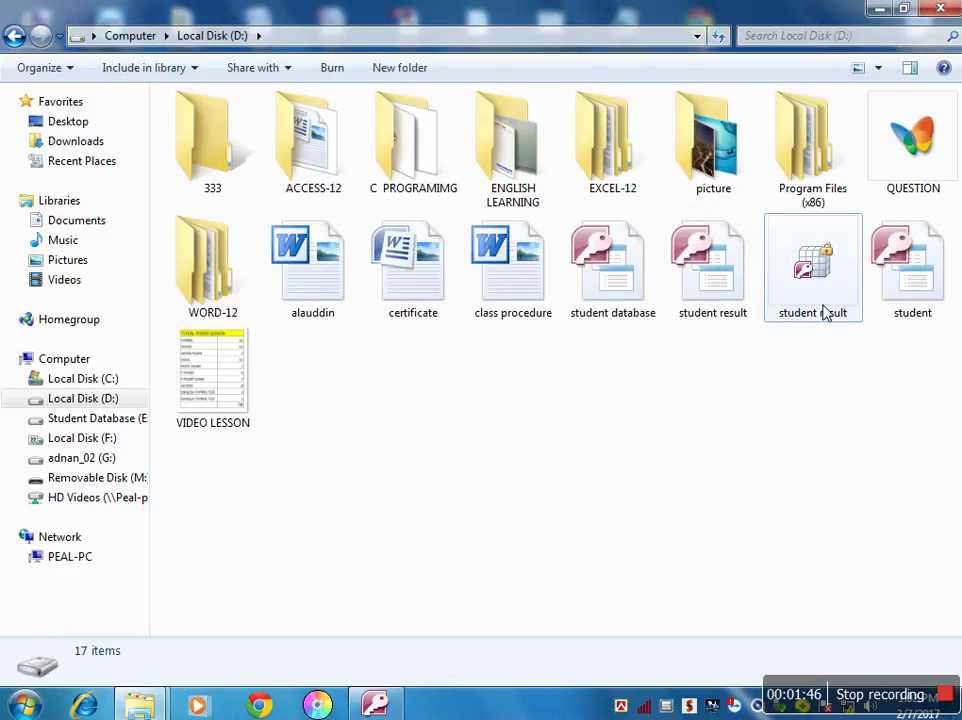
pyautogui.rightClick(825, 310)
pyautogui.click(610, 432)
# Open the student result Access database and display its Marksheet table.
pyautogui.doubleClick(715, 310)
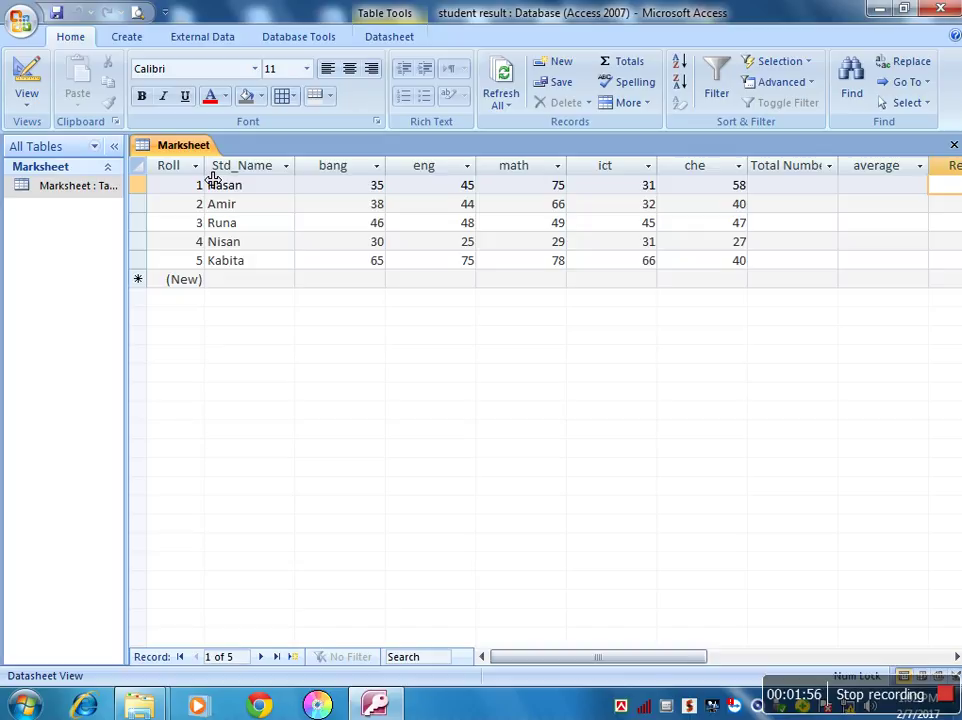
pyautogui.click(96, 193)
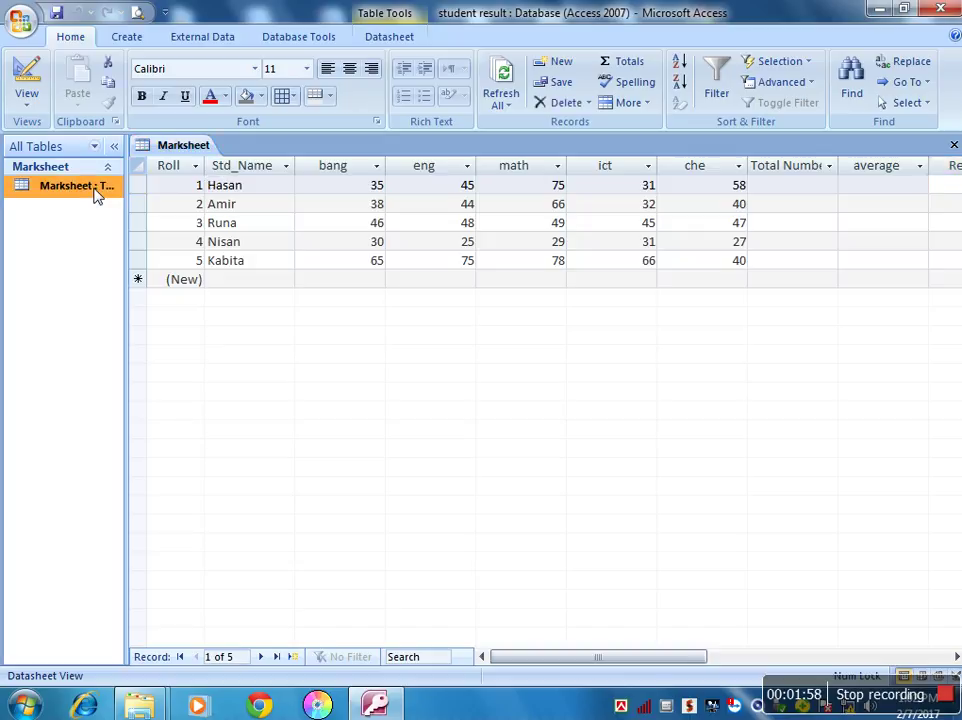
pyautogui.doubleClick(96, 193)
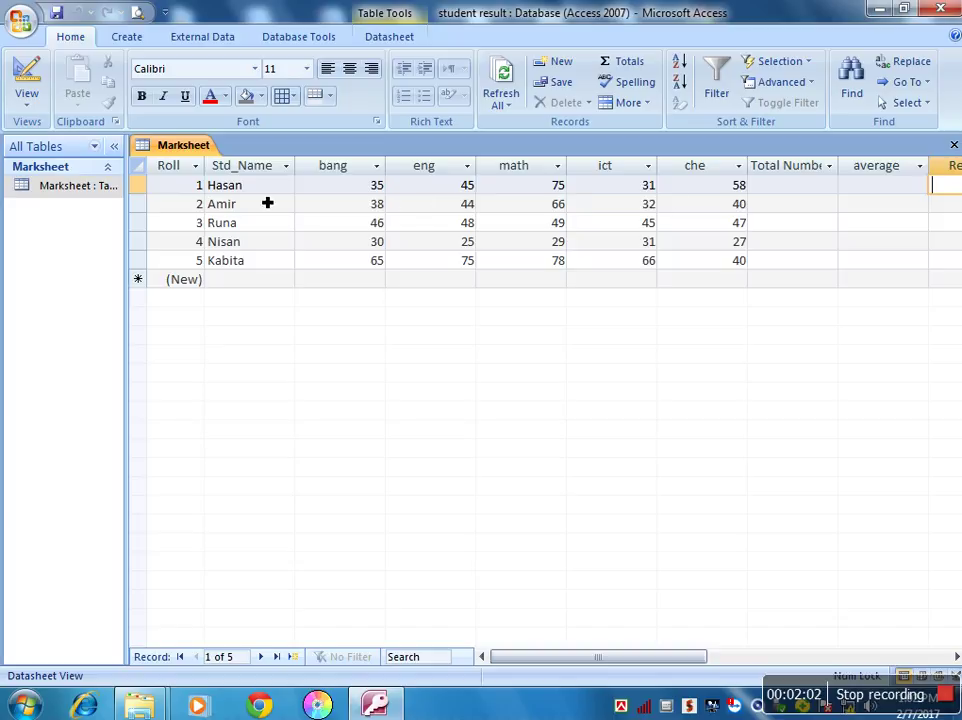
# Create a new query in design view and add the Marksheet table to it.
pyautogui.click(778, 192)
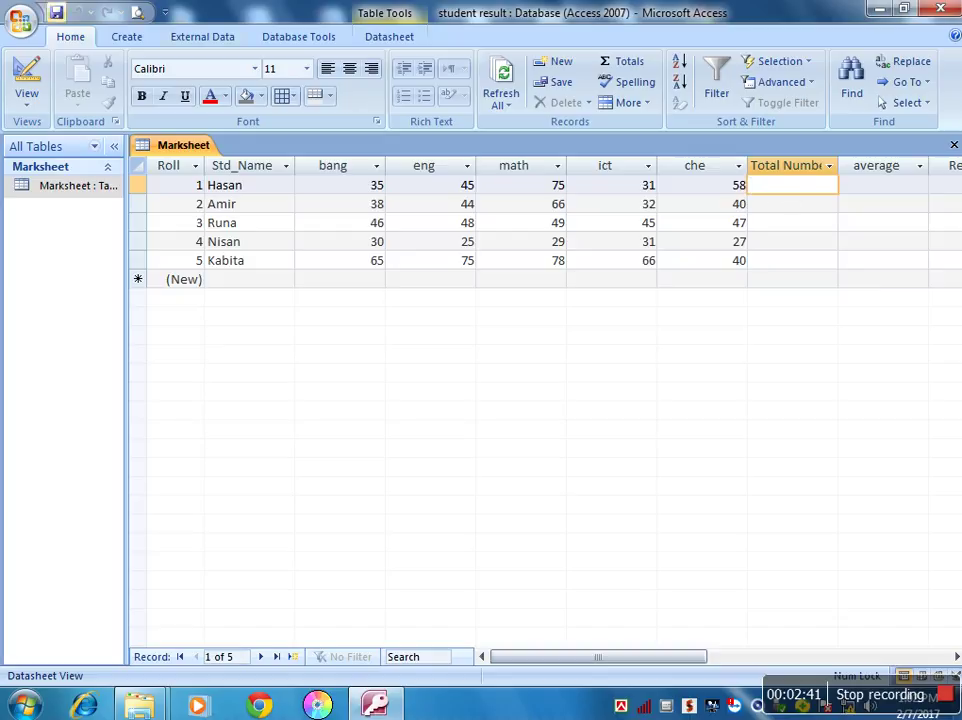
pyautogui.click(128, 37)
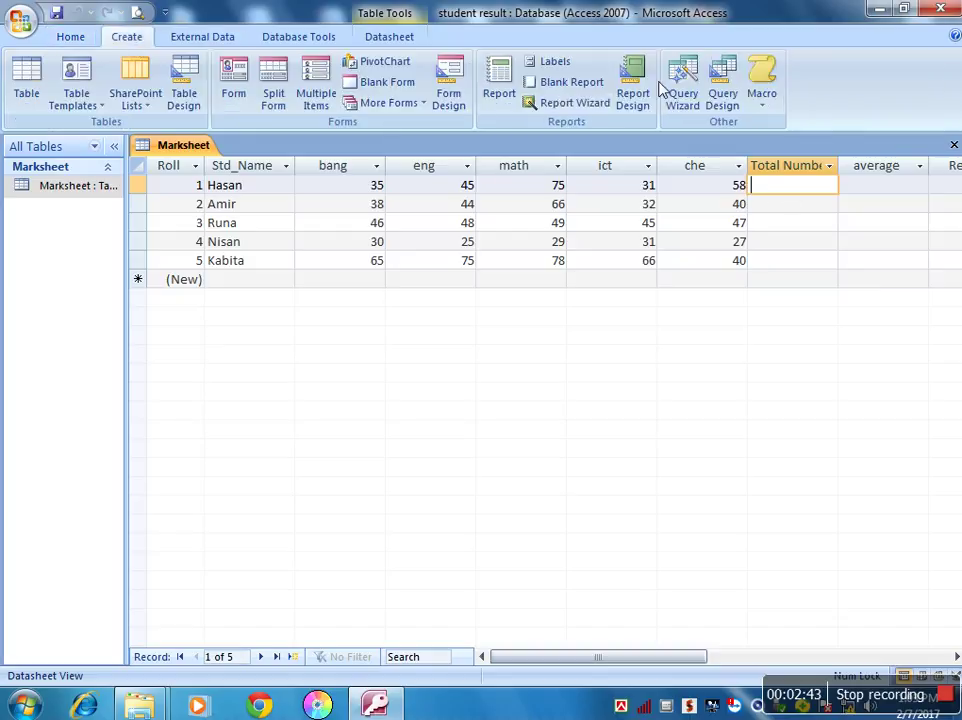
pyautogui.click(726, 97)
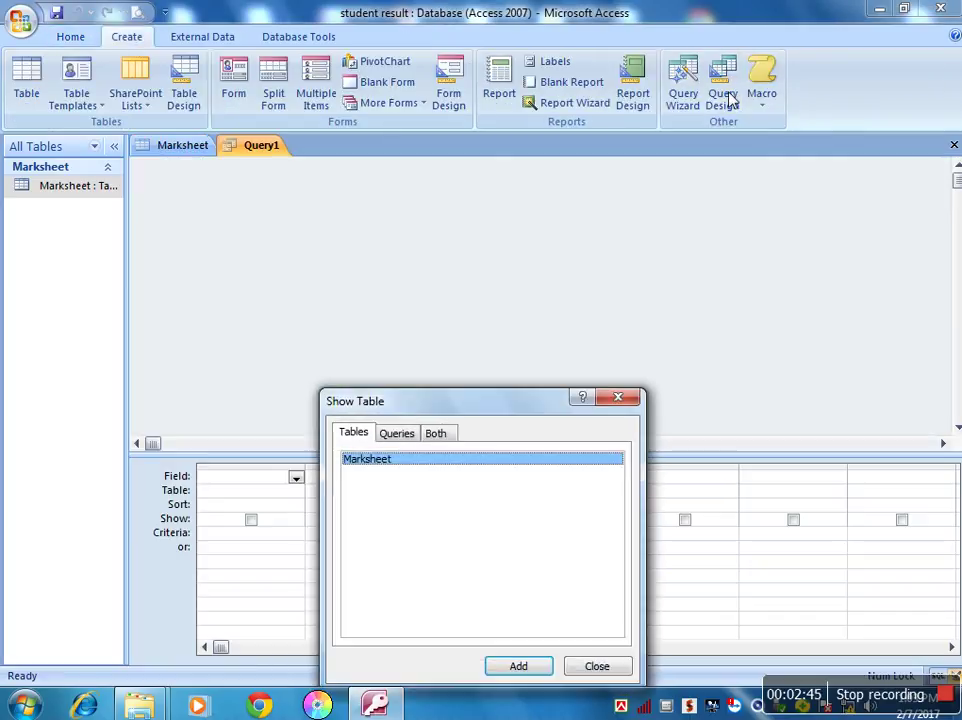
pyautogui.moveTo(535, 408); pyautogui.dragTo(645, 211)
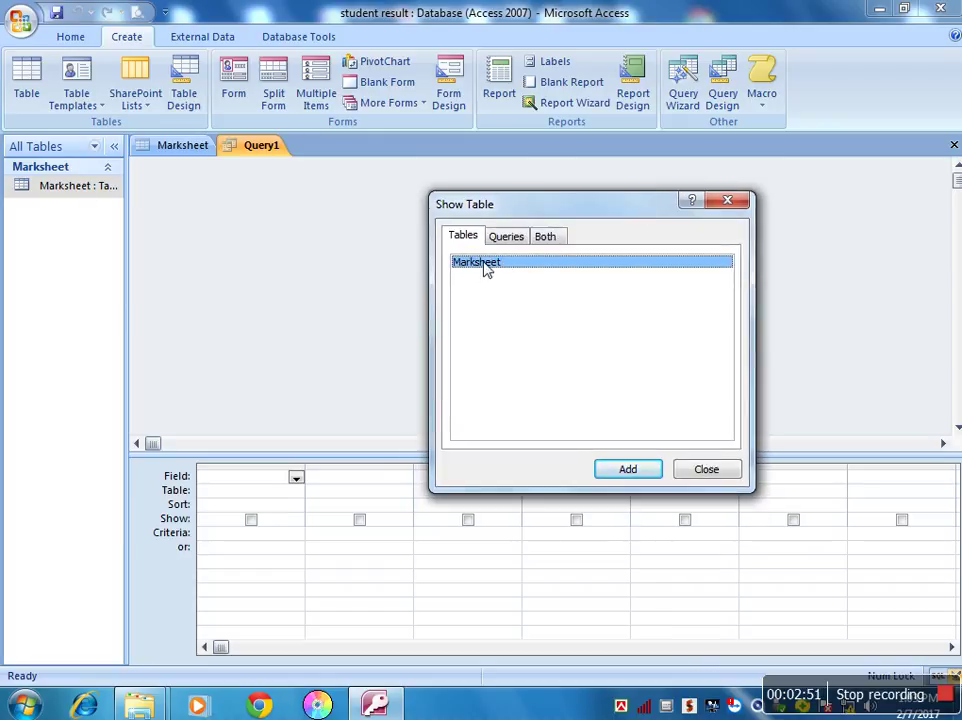
pyautogui.click(636, 474)
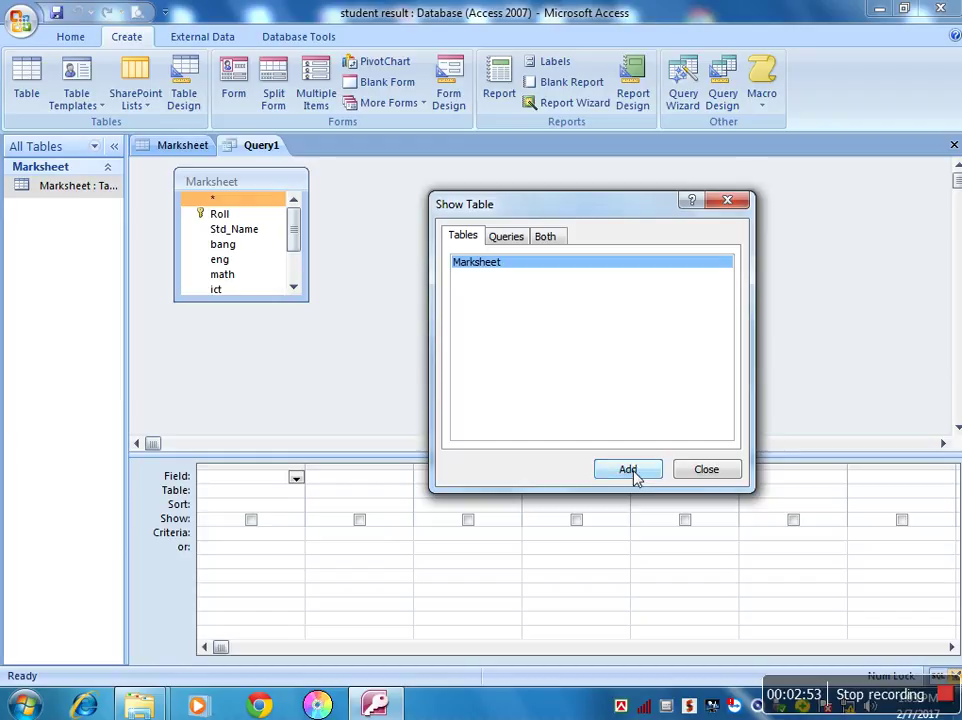
pyautogui.click(706, 470)
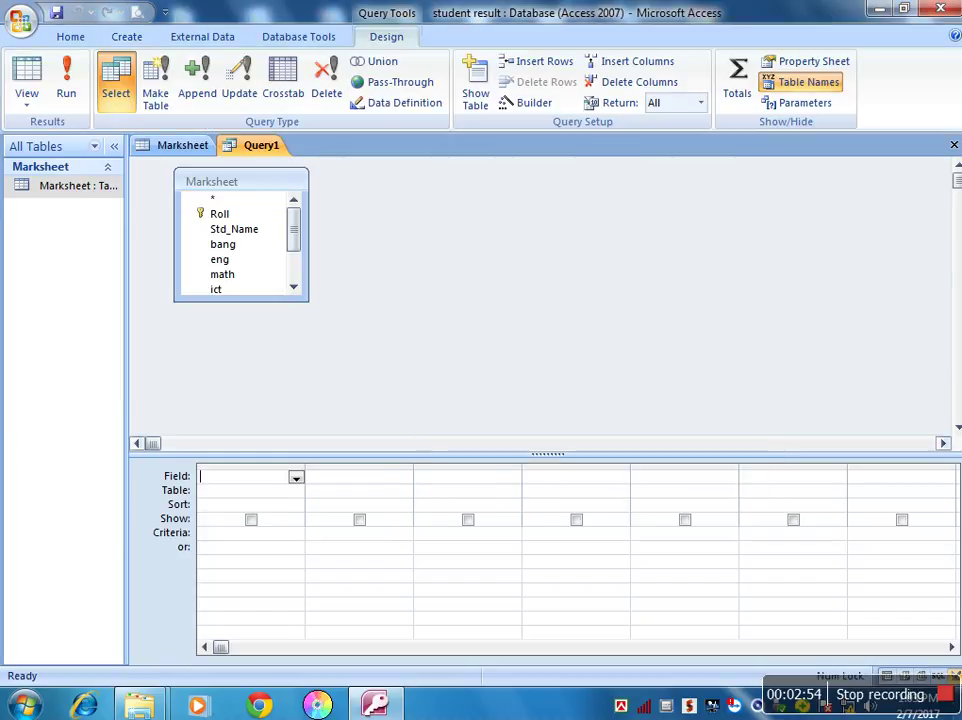
# Change the query to an Update query and add the Total Number field to its design grid.
pyautogui.click(268, 184)
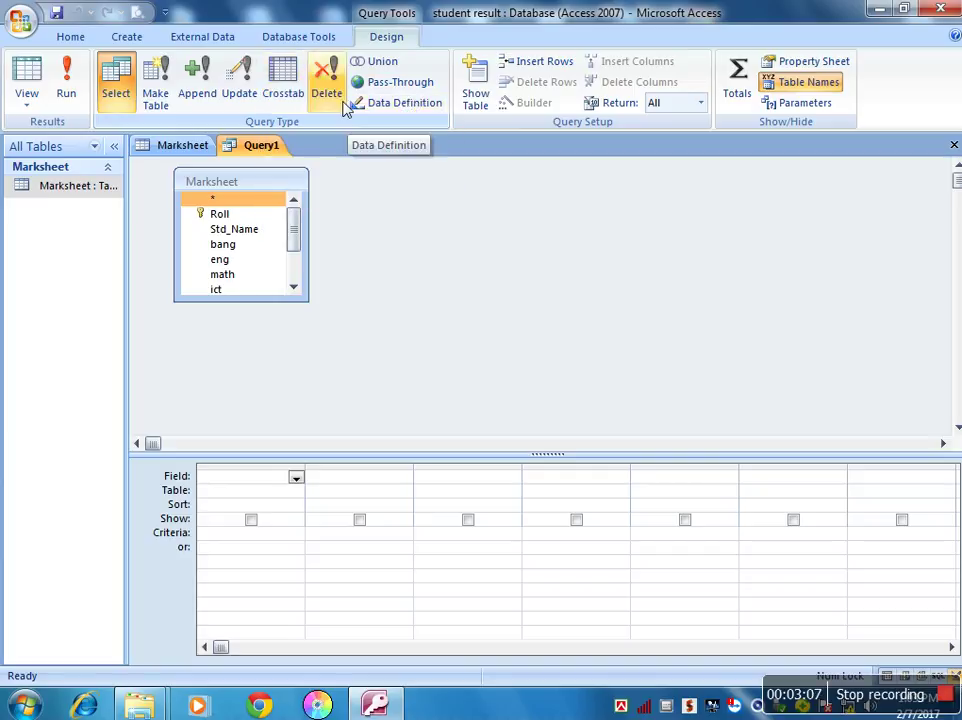
pyautogui.click(246, 86)
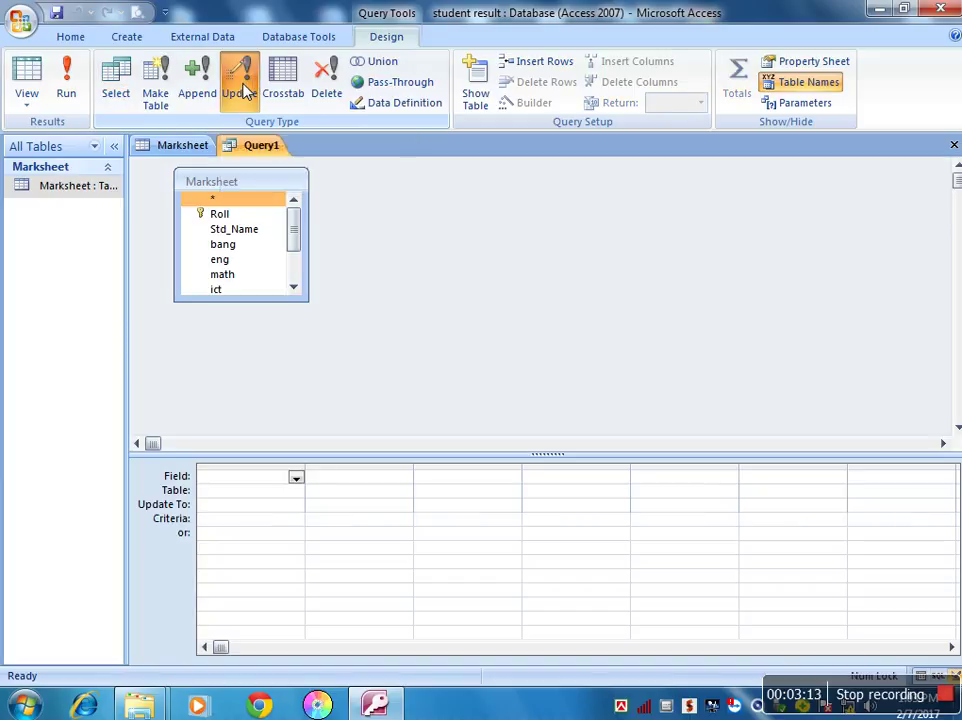
pyautogui.moveTo(294, 236); pyautogui.dragTo(294, 262)
pyautogui.click(267, 260)
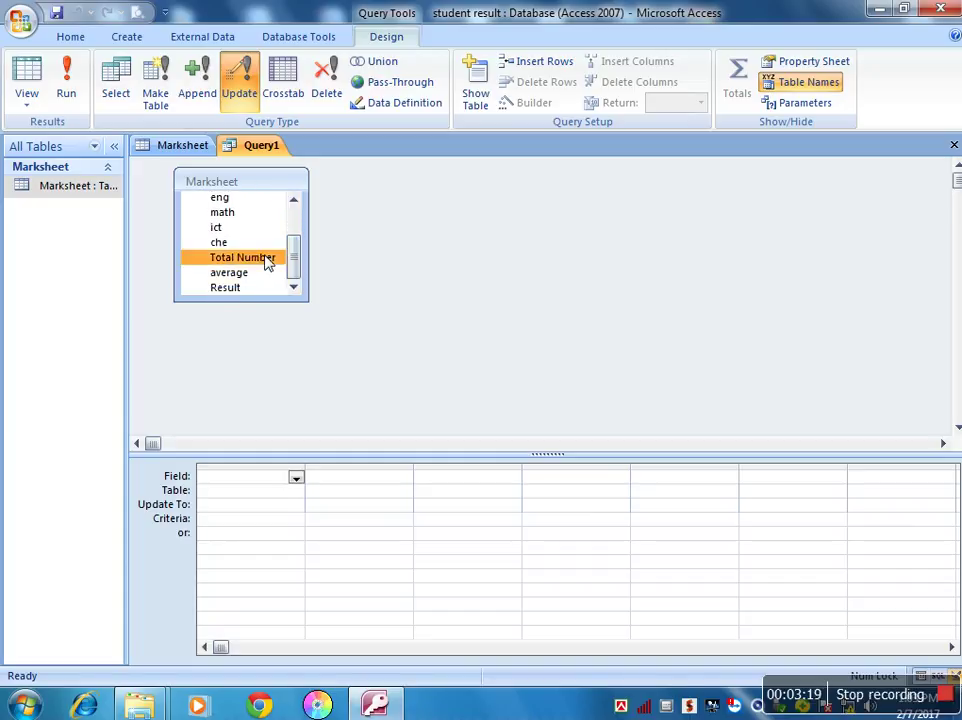
pyautogui.doubleClick(267, 260)
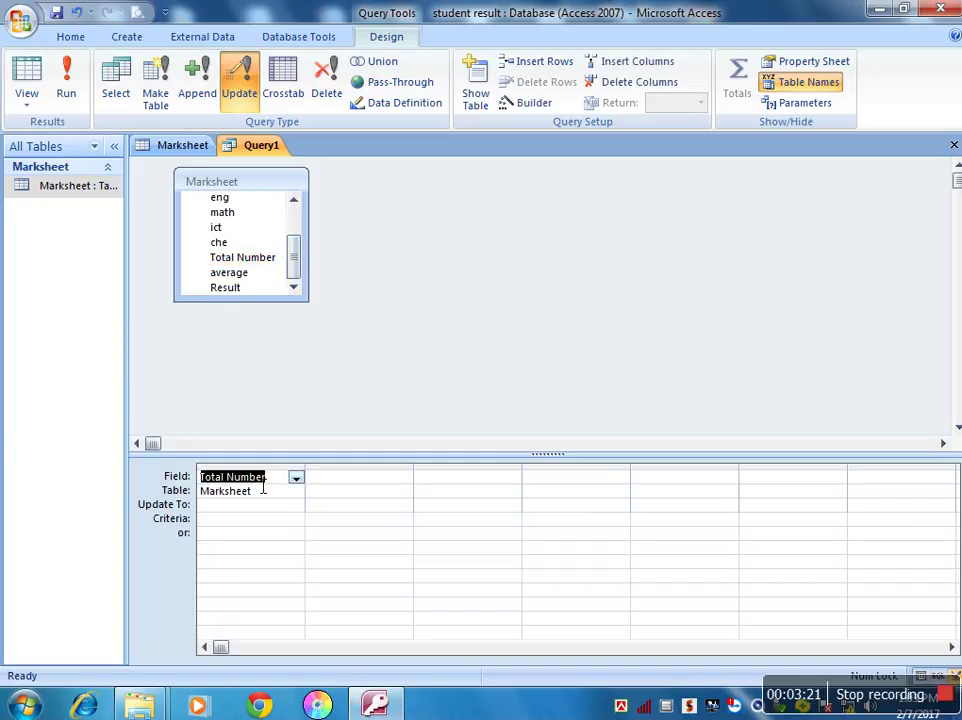
# Begin the Total Number field's Update To expression with [bang]+ and open it in the Zoom window.
pyautogui.click(214, 508)
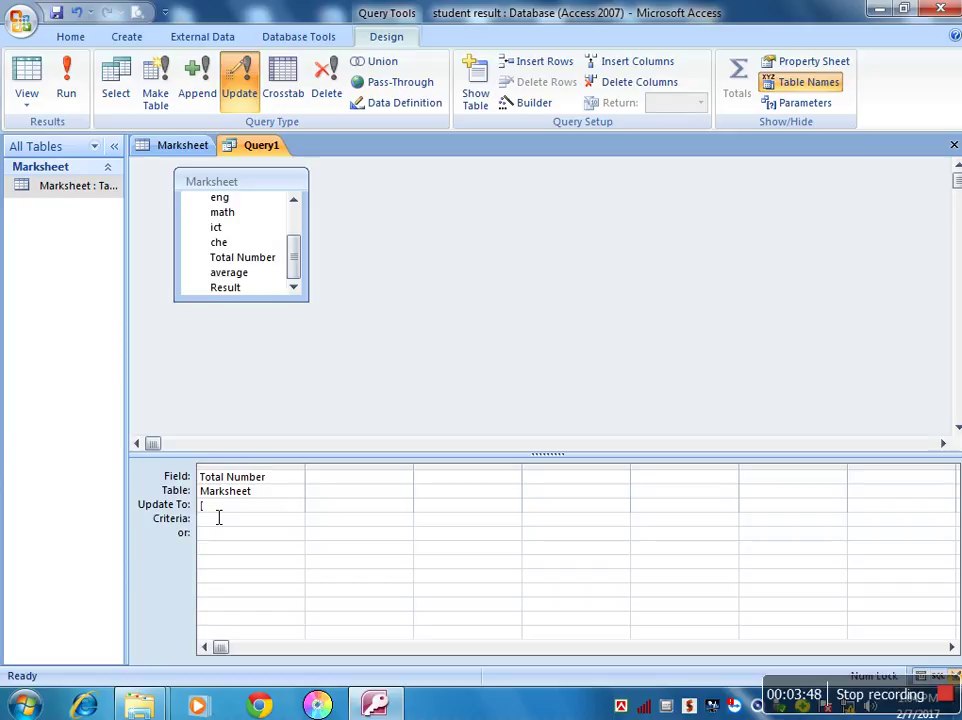
pyautogui.write('bang]+')
pyautogui.rightClick(262, 510)
pyautogui.click(307, 470)
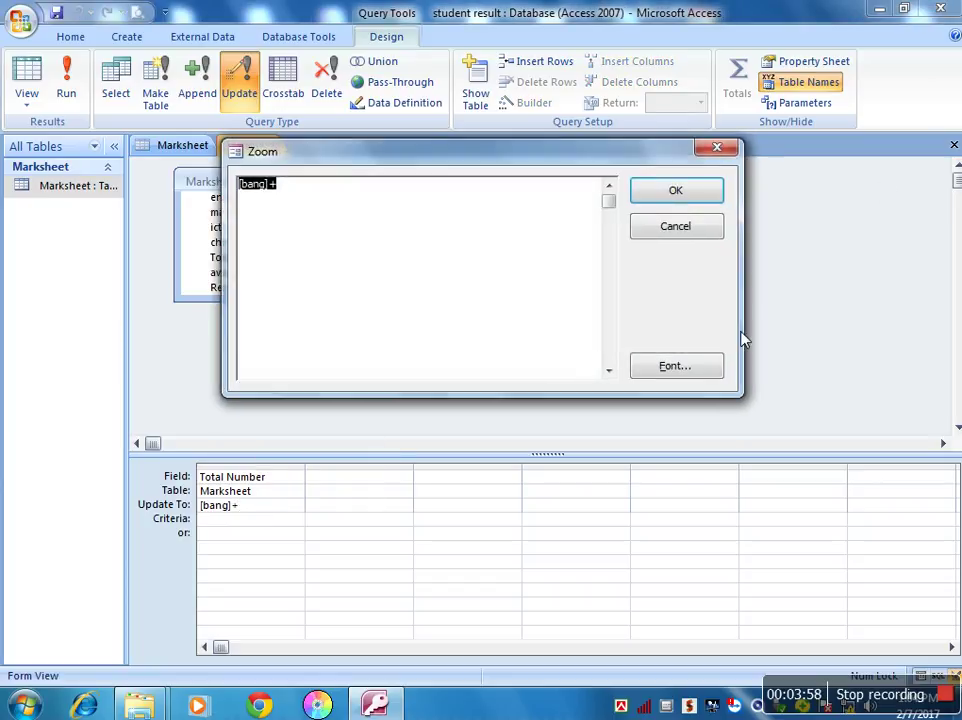
# Set the Zoom window's font size to 22.
pyautogui.click(686, 377)
pyautogui.click(630, 410)
pyautogui.click(630, 410)
pyautogui.click(599, 408)
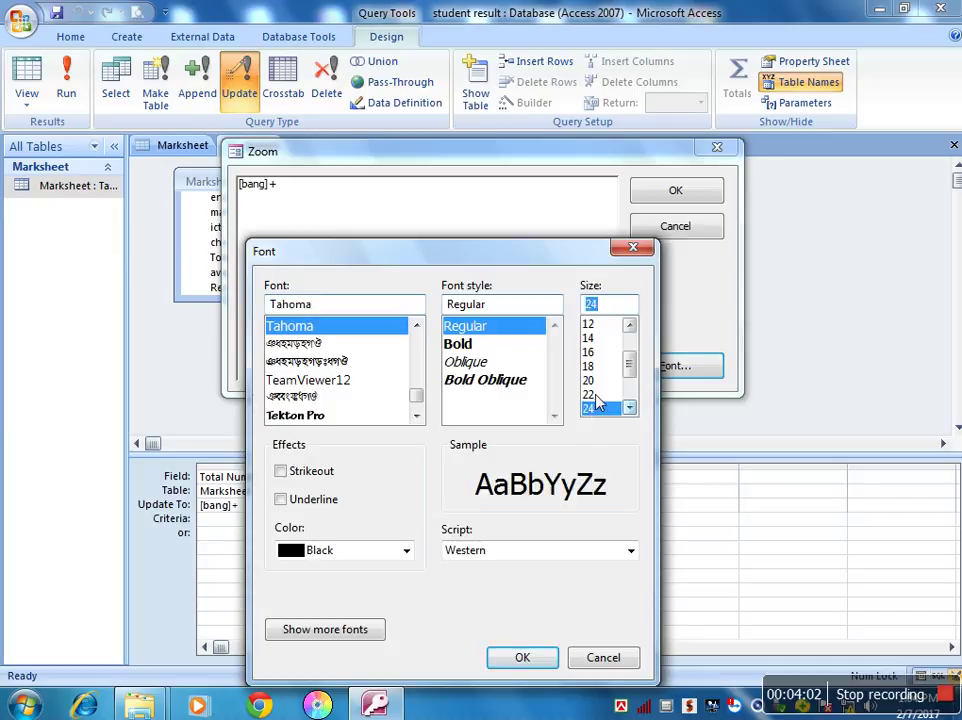
pyautogui.click(597, 394)
pyautogui.click(545, 656)
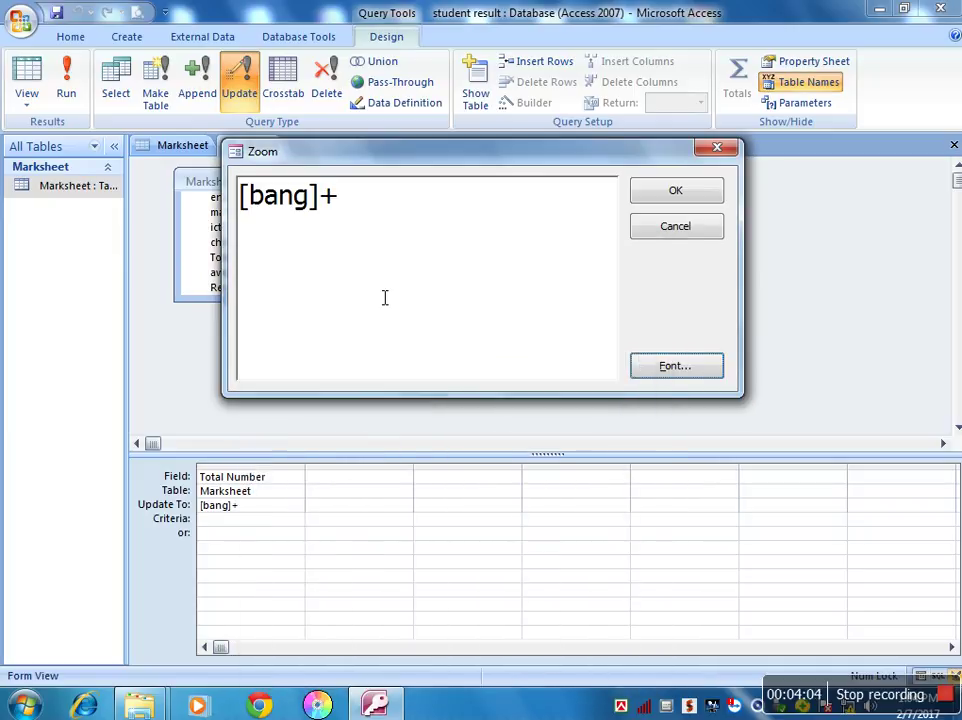
# Complete the Update To expression as [bang]+[eng]+[math]+[ict]+[che] and apply it to the Total Number field.
pyautogui.click(521, 215)
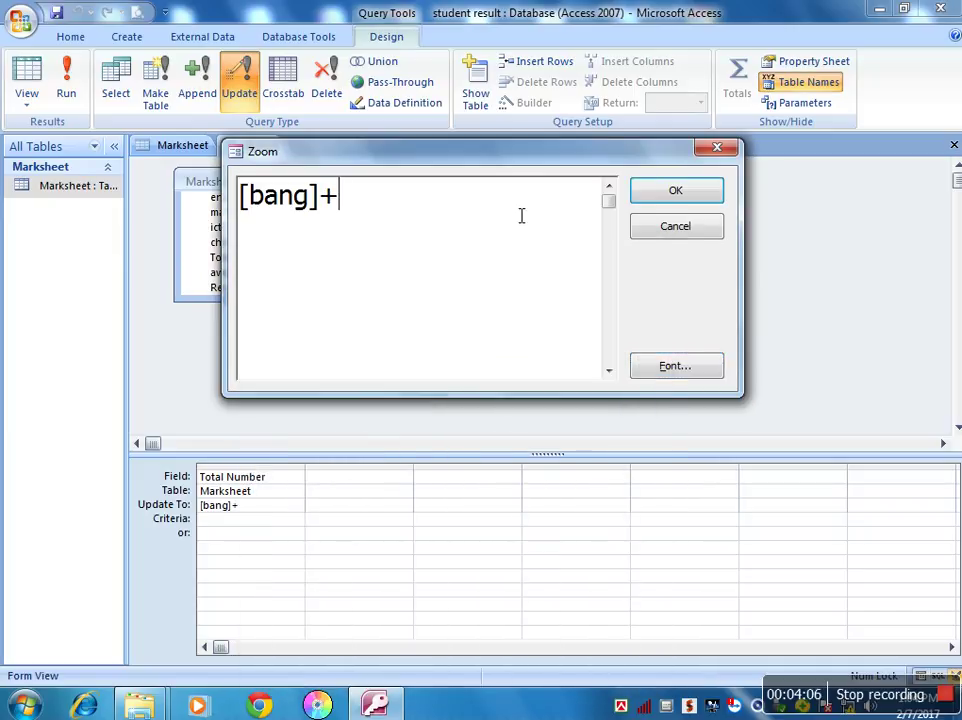
pyautogui.write('[eng]+[')
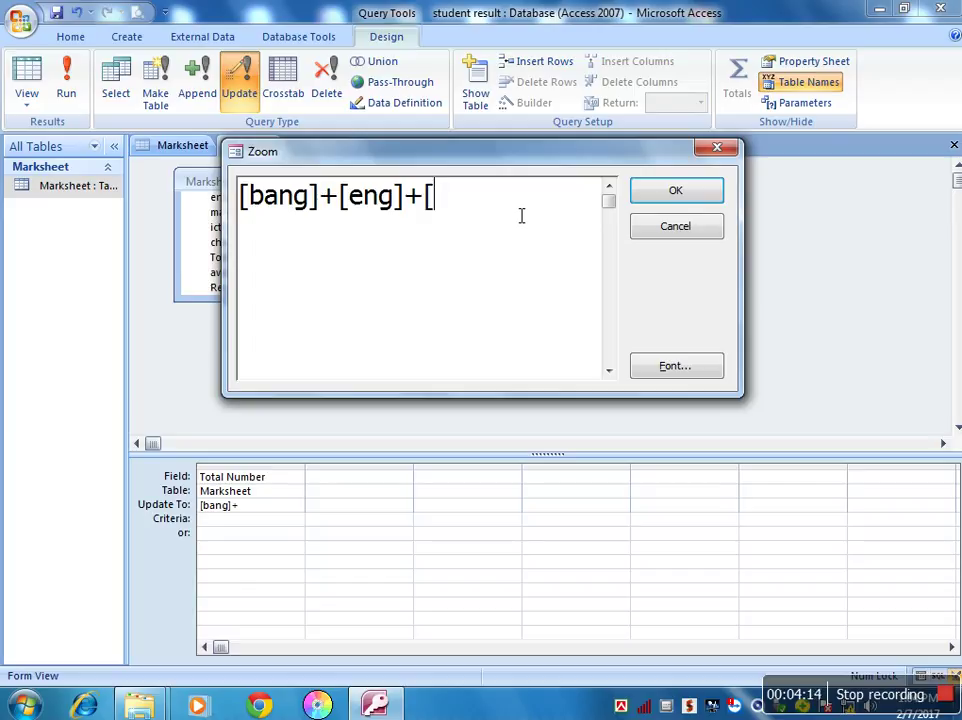
pyautogui.write('ma')
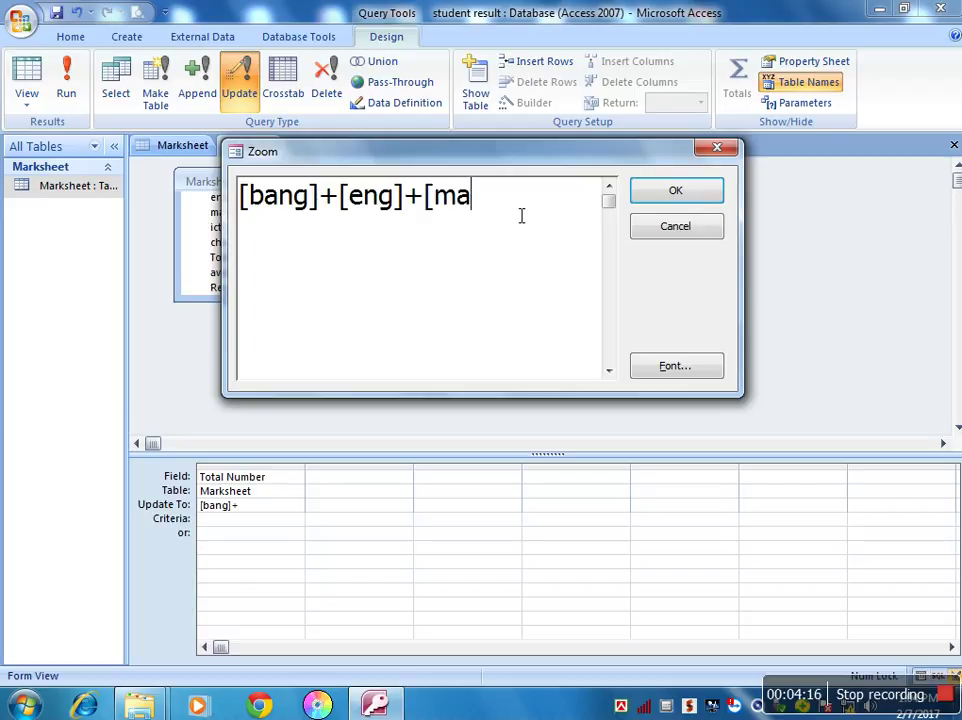
pyautogui.write('th]+[ict]+')
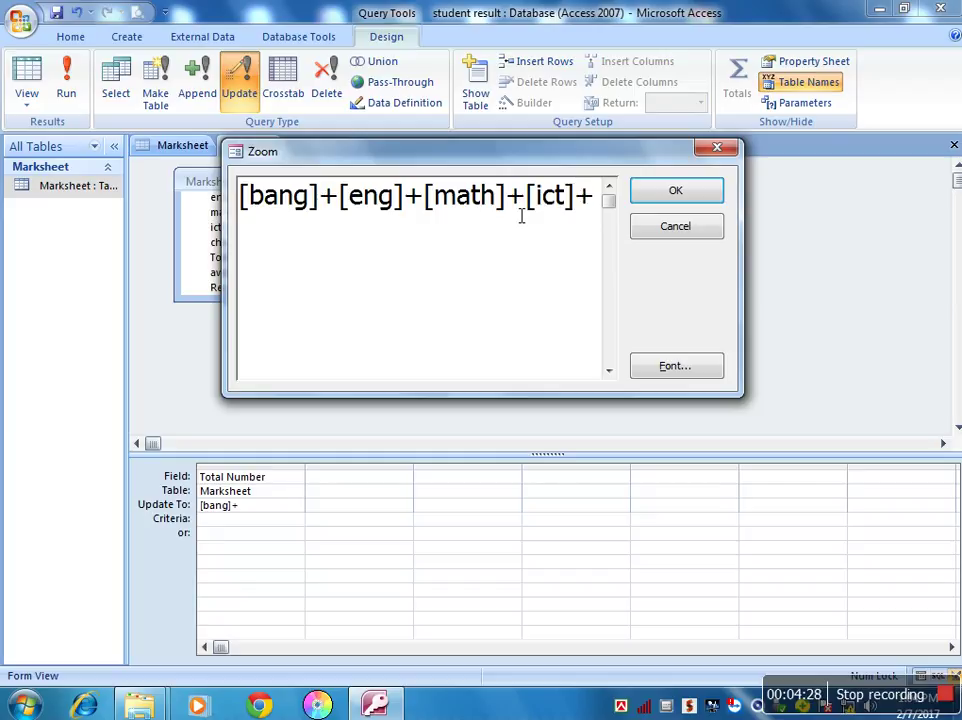
pyautogui.write('[che]')
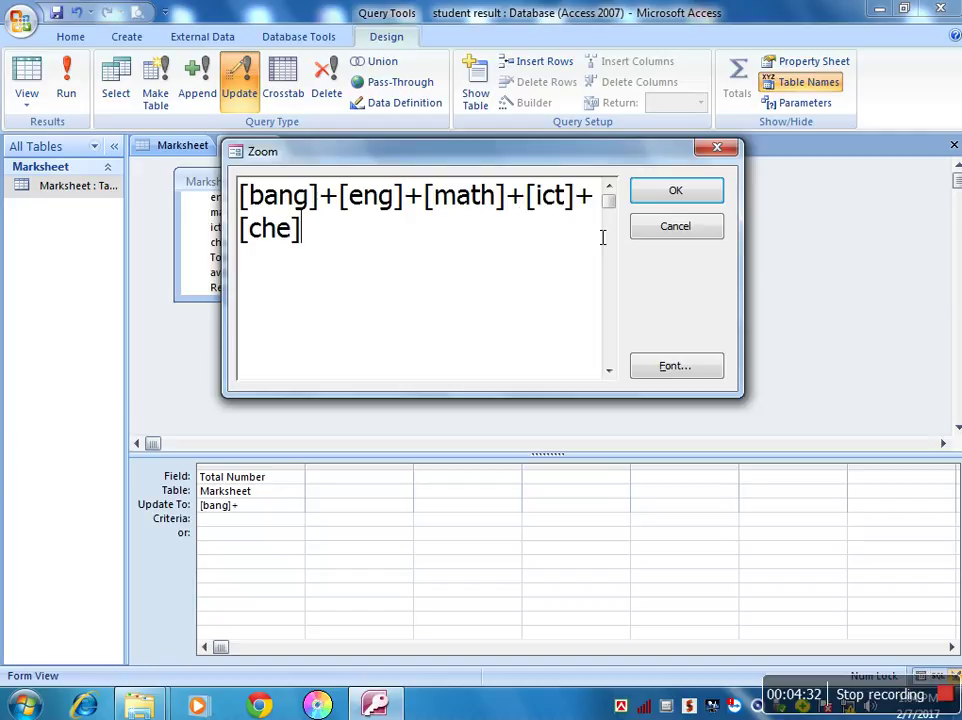
pyautogui.click(670, 198)
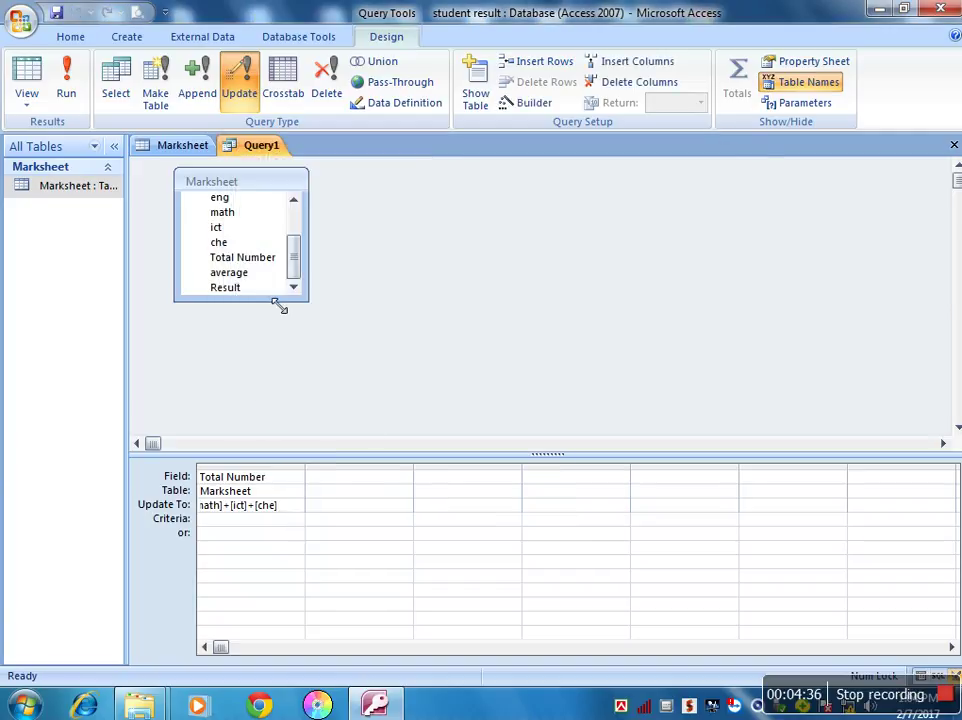
# Run the update query on the Marksheet records, then close it, saving it under the name total number.
pyautogui.click(66, 93)
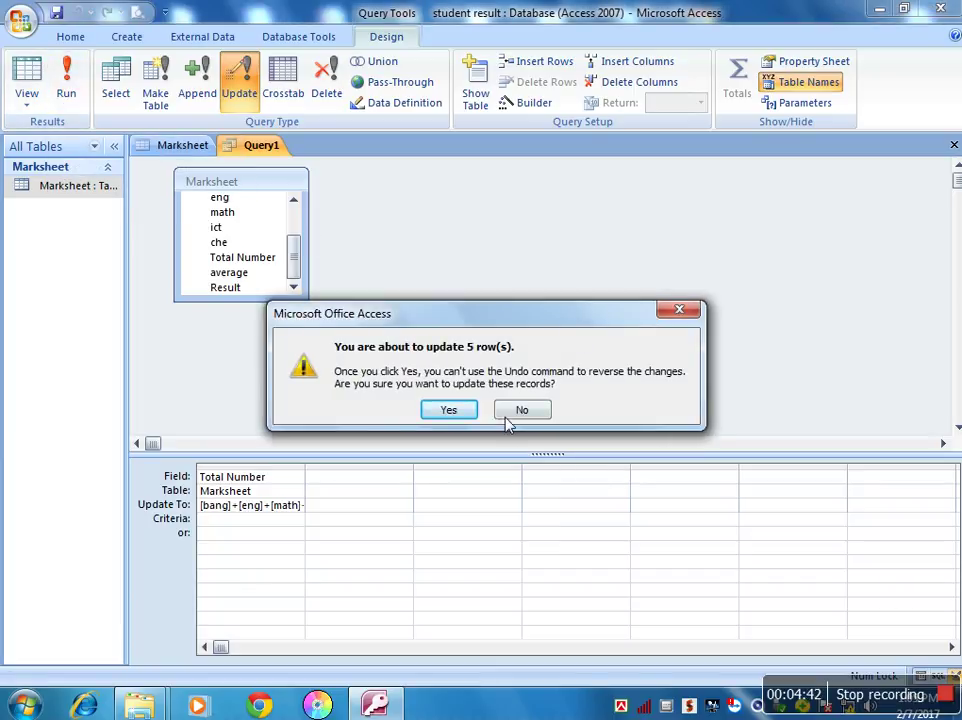
pyautogui.click(460, 413)
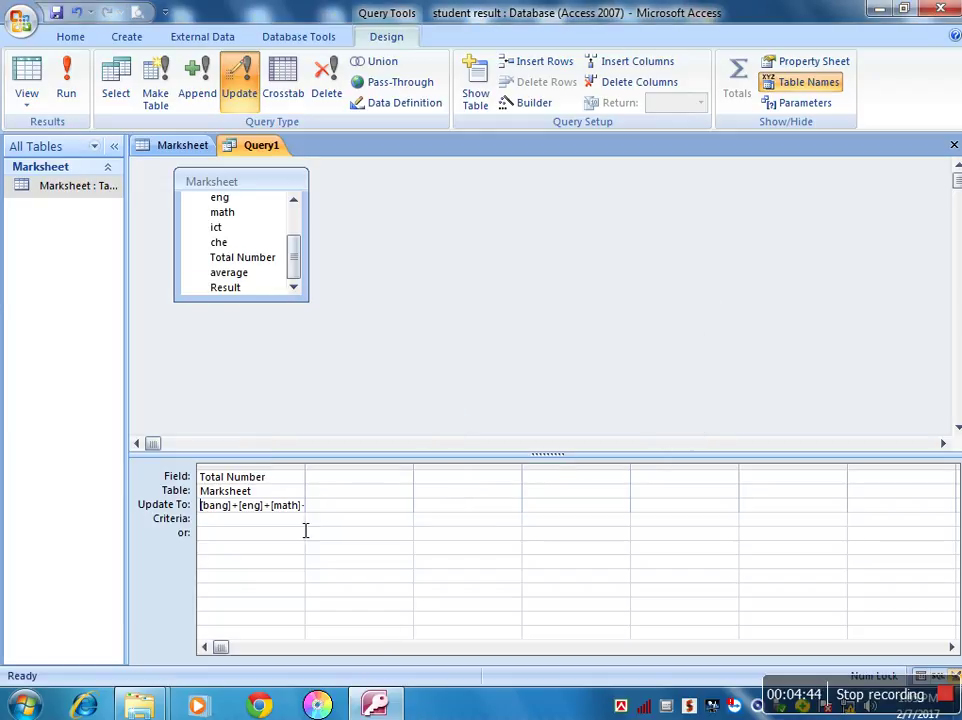
pyautogui.rightClick(247, 148)
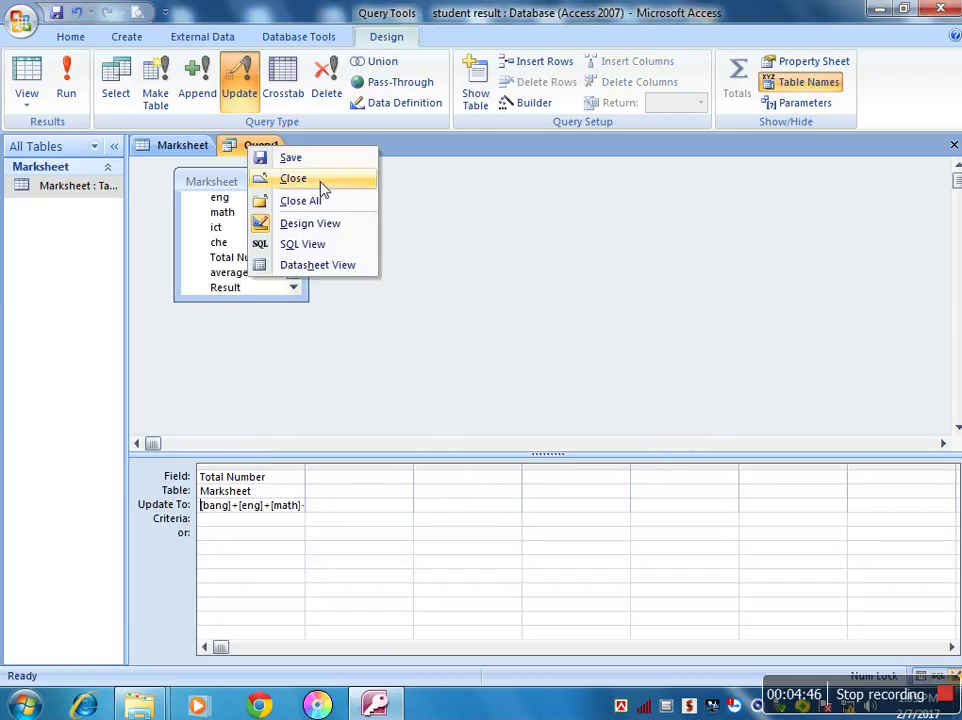
pyautogui.click(318, 182)
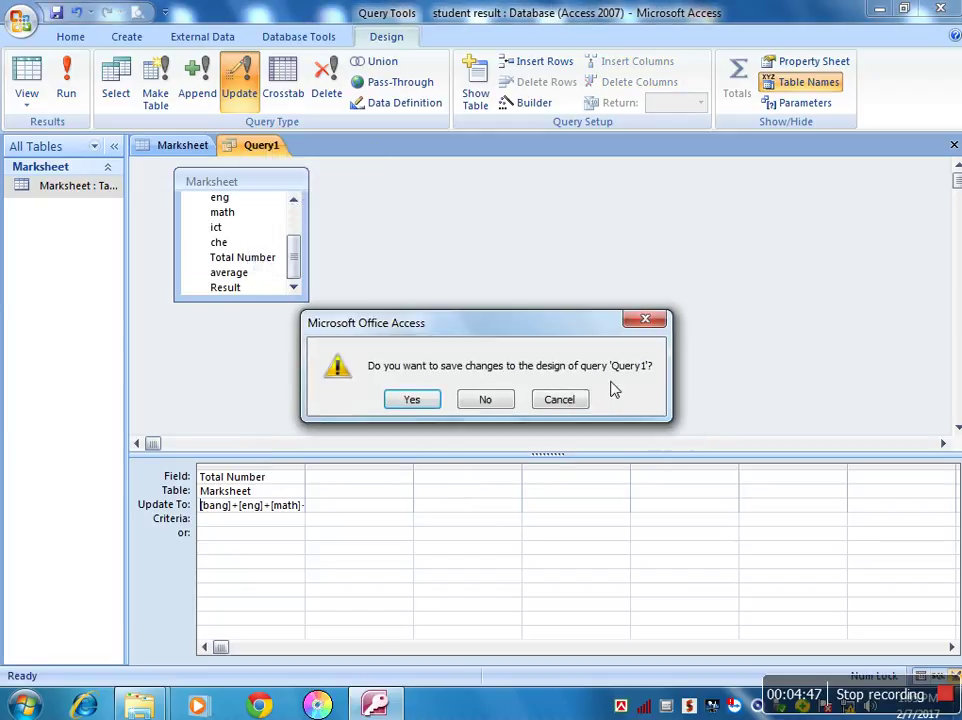
pyautogui.click(413, 400)
pyautogui.click(432, 255)
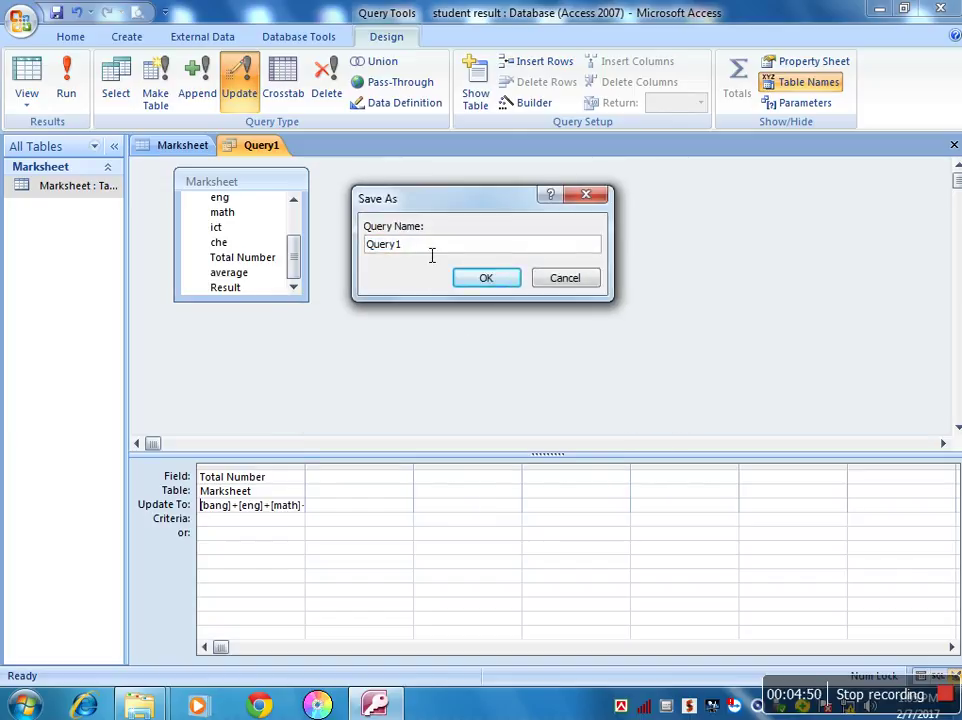
pyautogui.press('BackSpace')
pyautogui.press('BackSpace')
pyautogui.press('BackSpace')
pyautogui.press('BackSpace')
pyautogui.write('total numb')
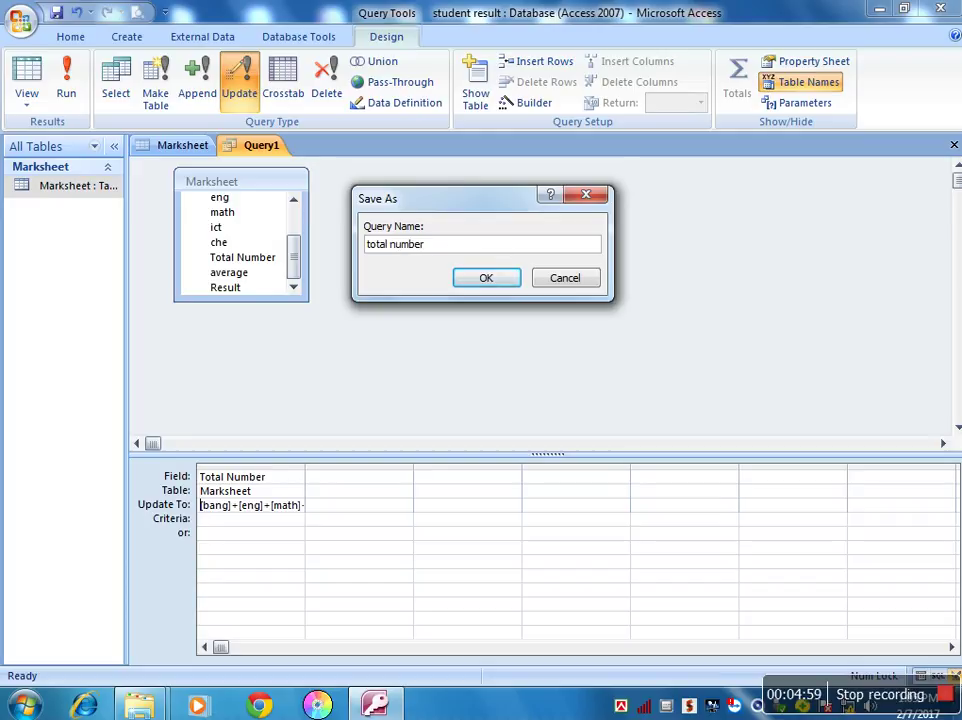
pyautogui.click(503, 277)
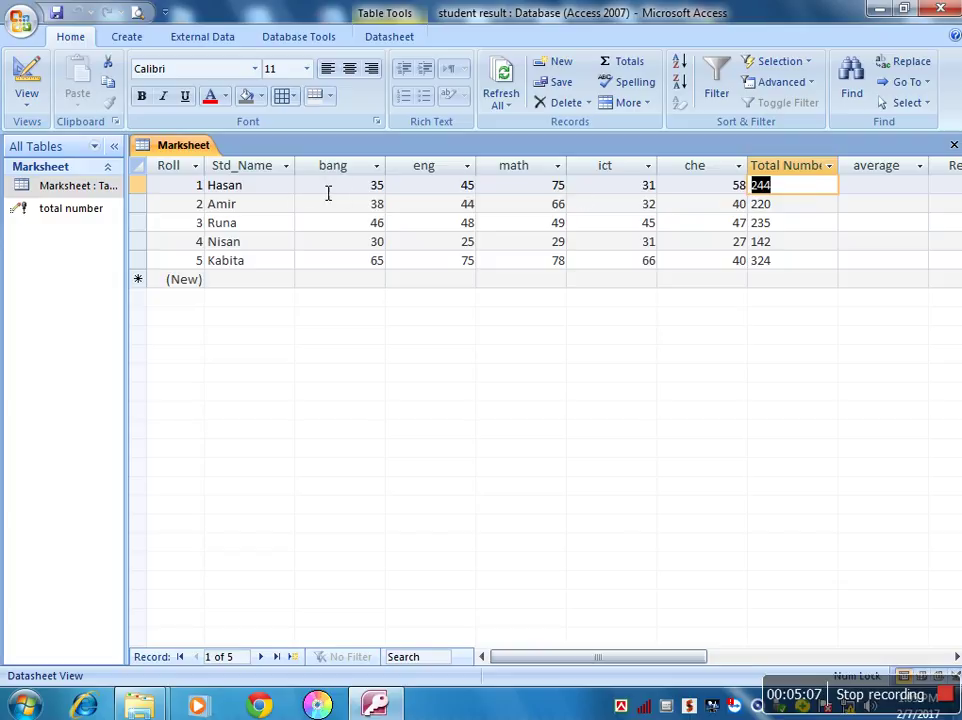
# Check the calculated Total Number values of the remaining student records in the Marksheet table.
pyautogui.click(808, 207)
pyautogui.click(811, 228)
pyautogui.click(812, 246)
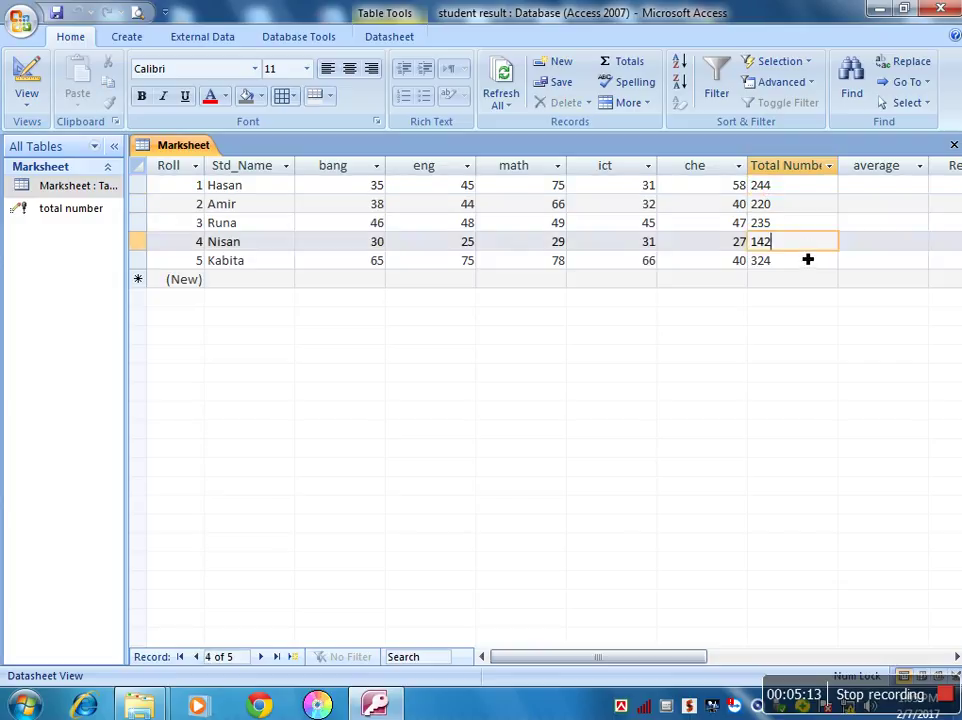
pyautogui.click(811, 268)
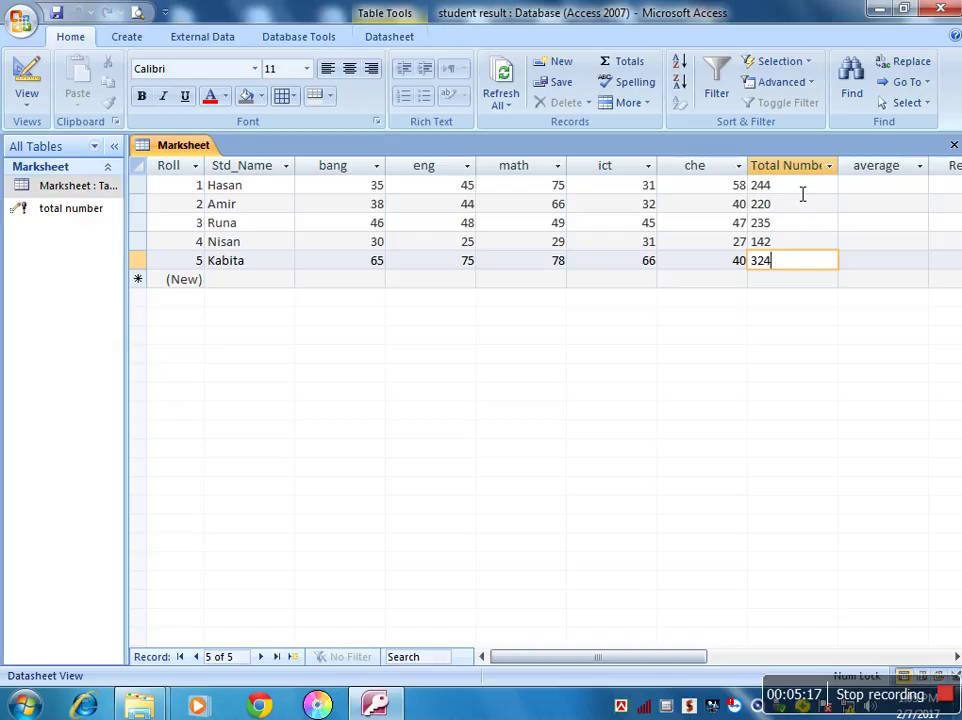
# Create a new query in design view based on the Marksheet table.
pyautogui.click(867, 189)
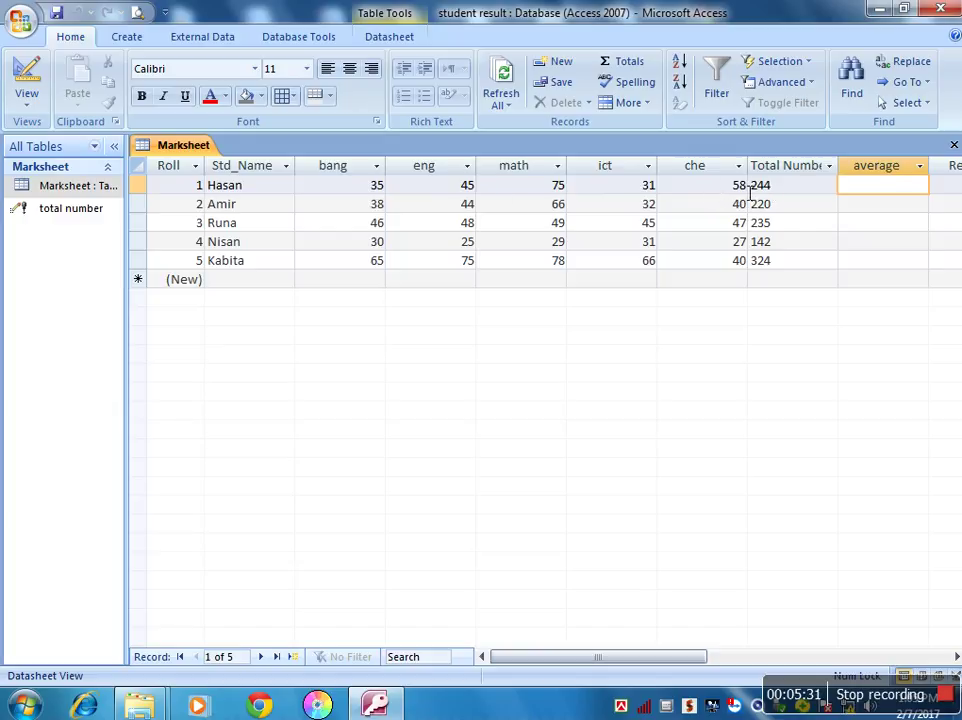
pyautogui.click(878, 195)
pyautogui.click(136, 40)
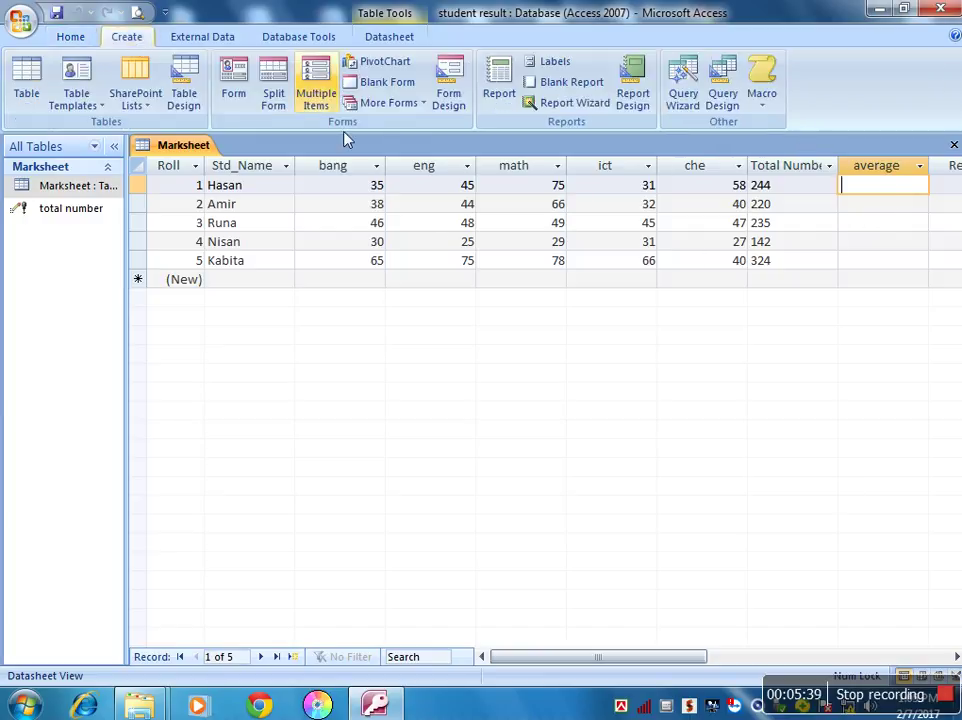
pyautogui.click(722, 110)
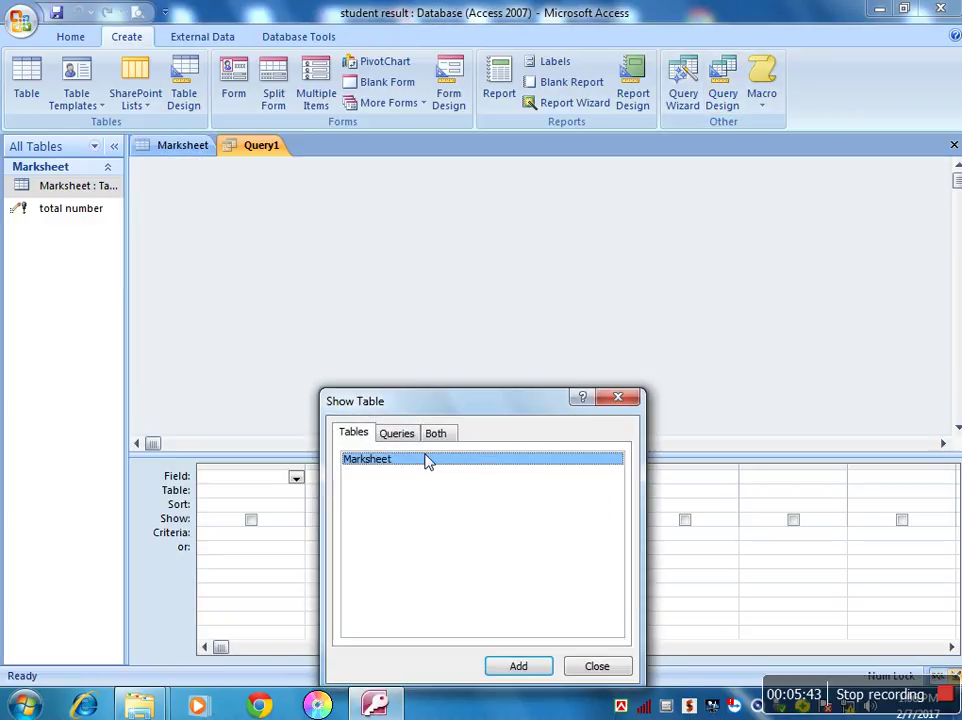
pyautogui.click(518, 666)
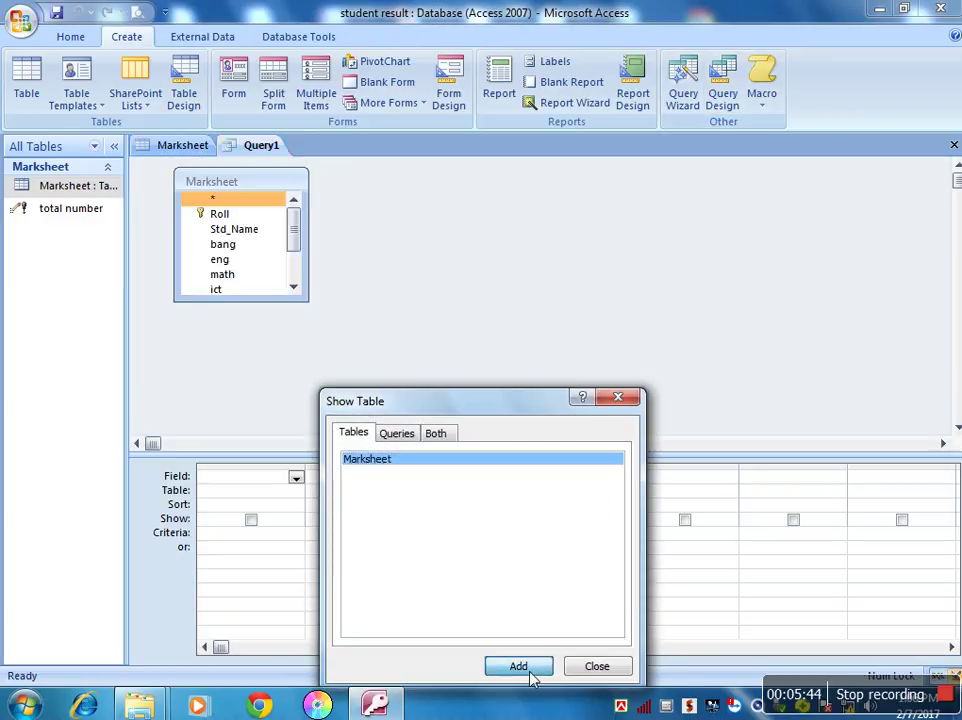
pyautogui.click(620, 667)
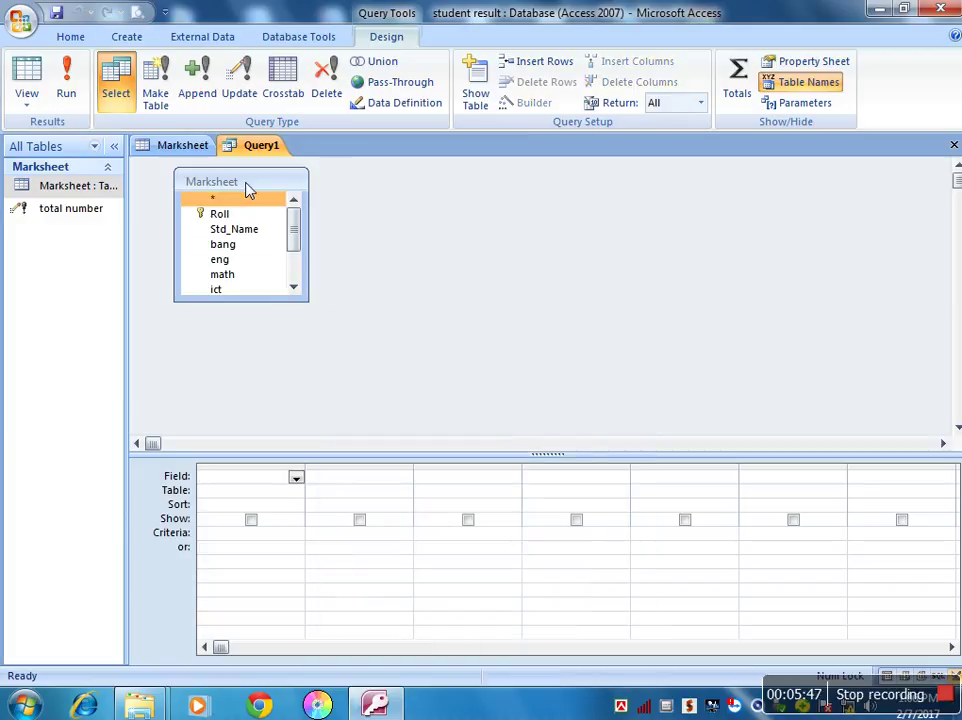
# Change the new query to an Update query and add the average field to its design grid.
pyautogui.click(240, 93)
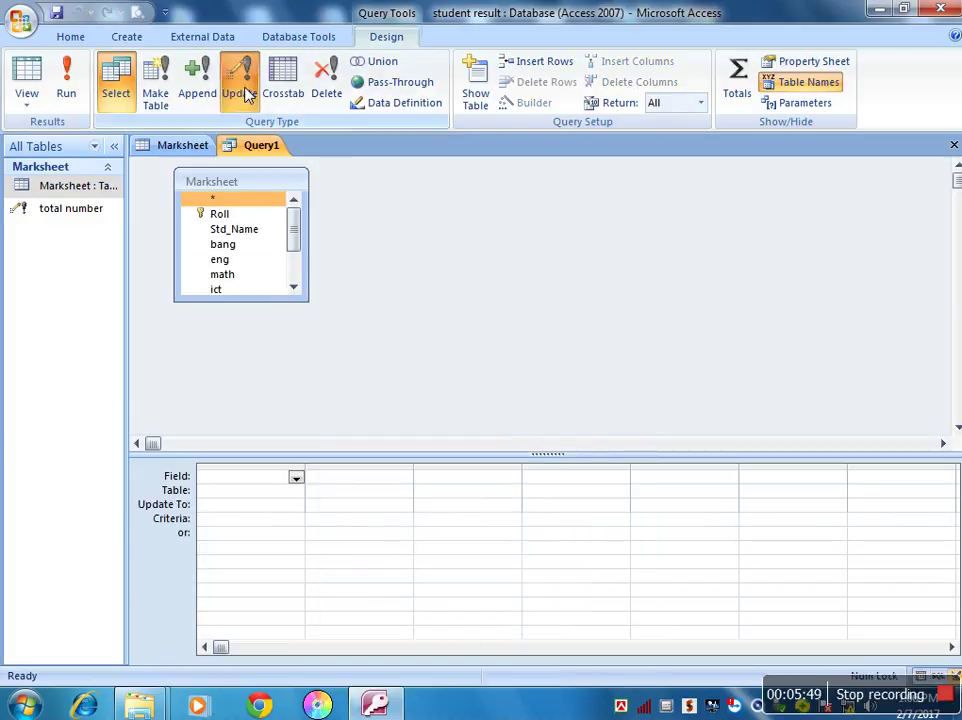
pyautogui.click(296, 287)
pyautogui.click(296, 287)
pyautogui.click(296, 287)
pyautogui.click(296, 287)
pyautogui.click(253, 277)
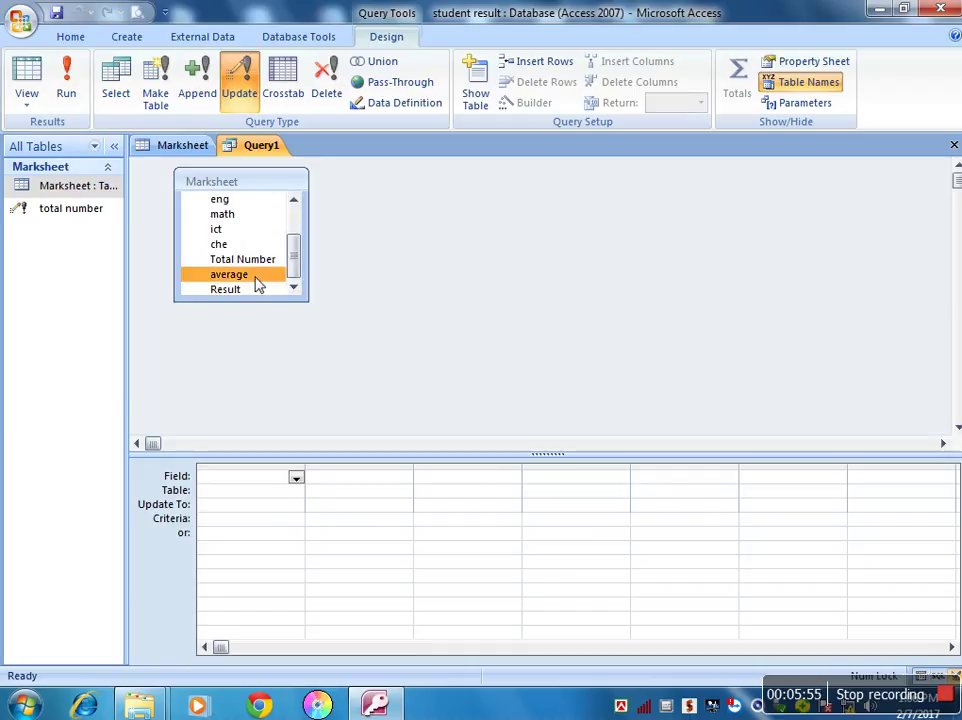
pyautogui.doubleClick(257, 280)
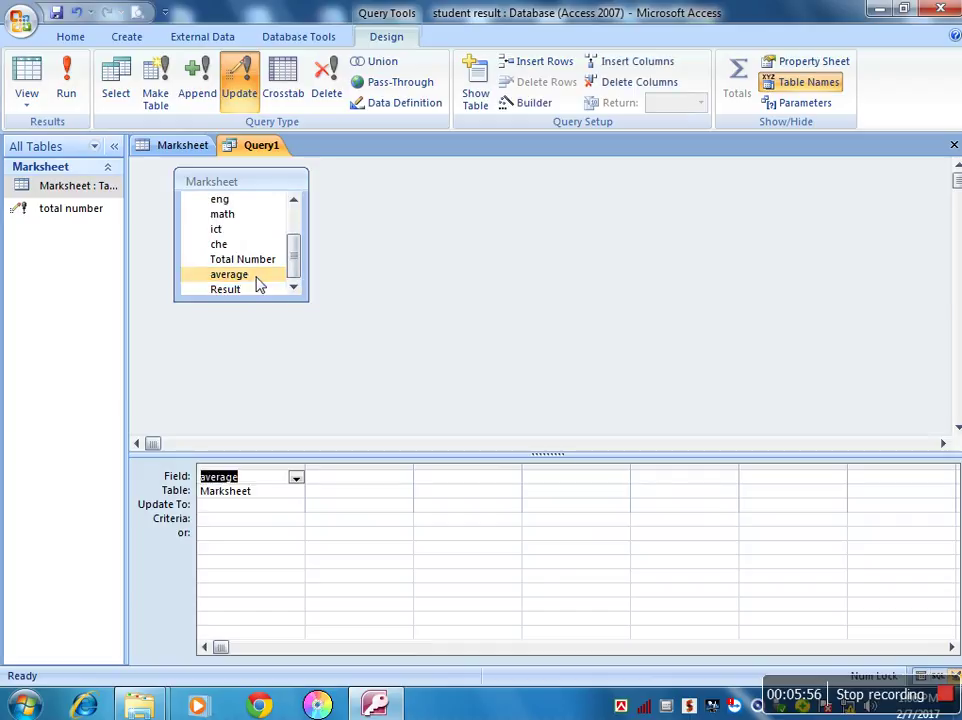
# Open the average field's Update To cell in the Zoom window and set the font size to 24.
pyautogui.click(238, 516)
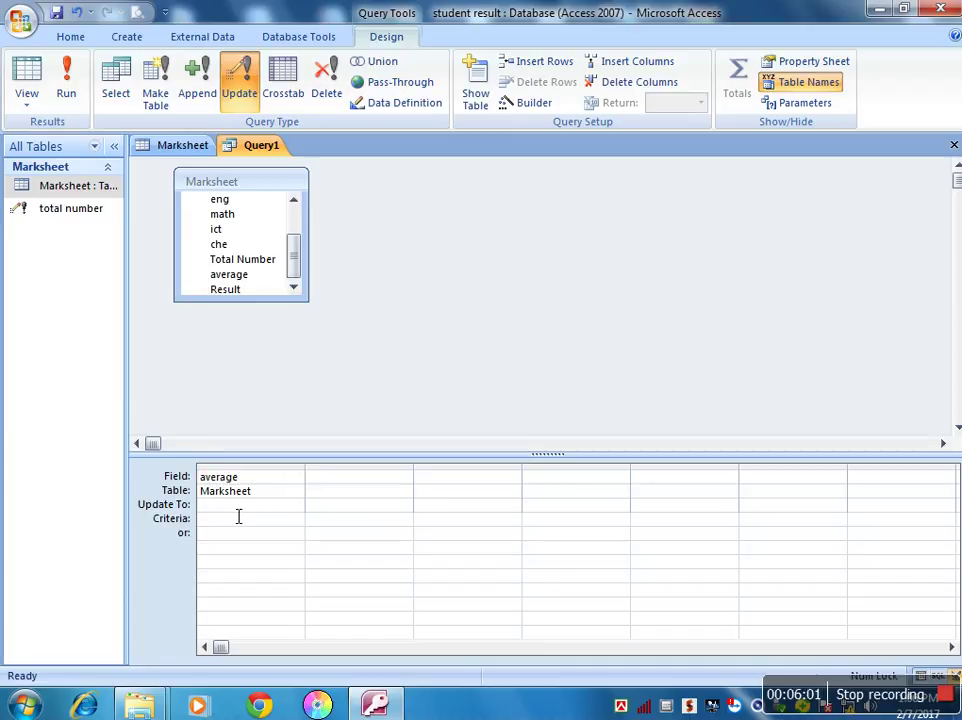
pyautogui.rightClick(250, 516)
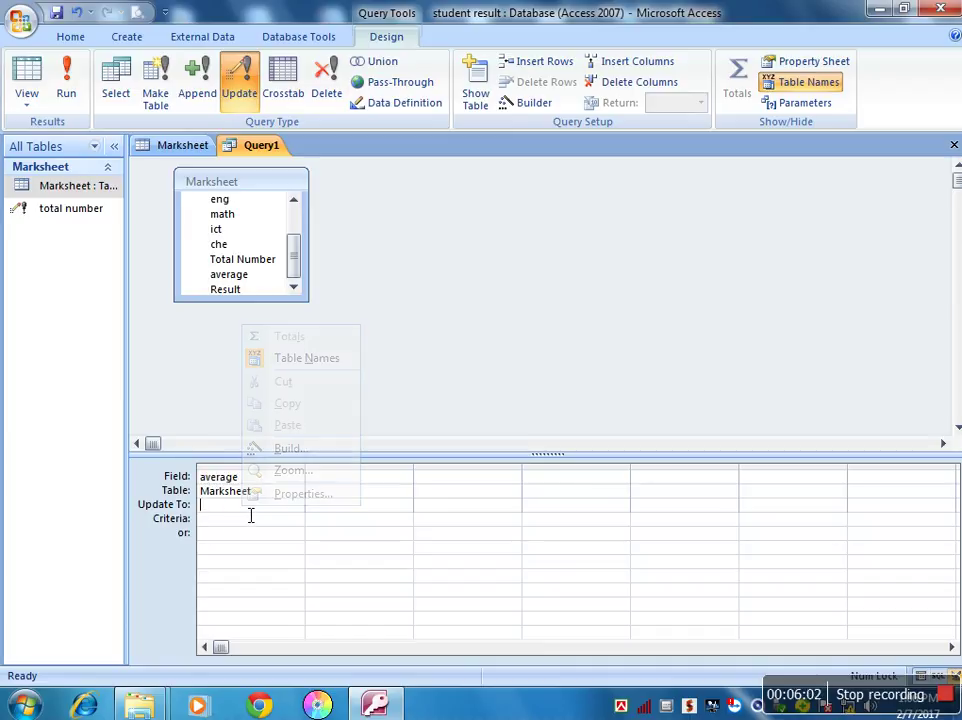
pyautogui.click(300, 477)
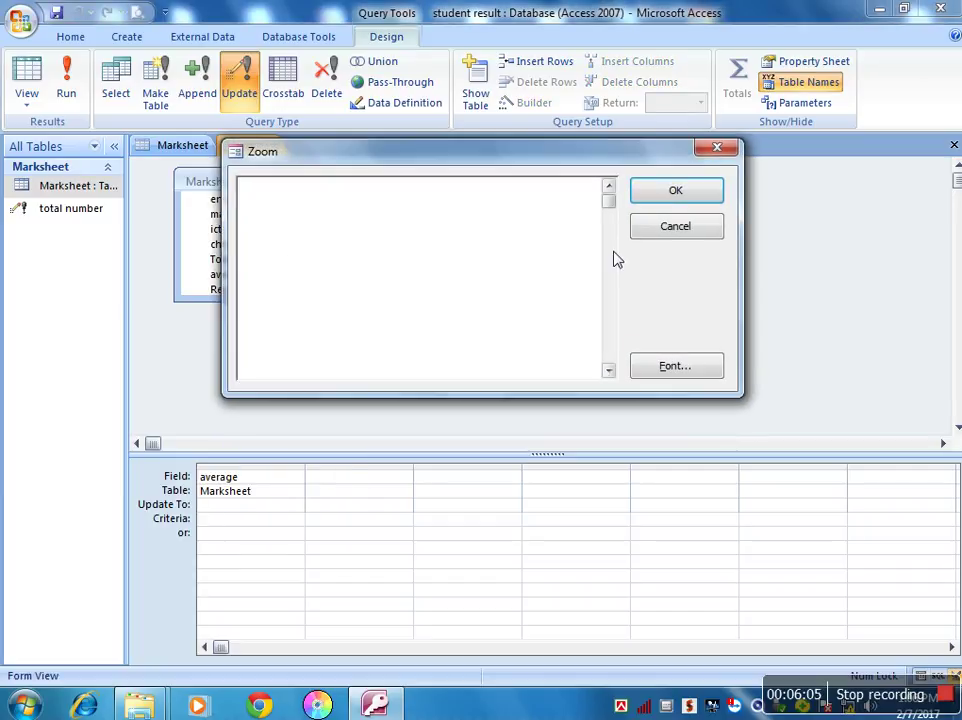
pyautogui.click(674, 366)
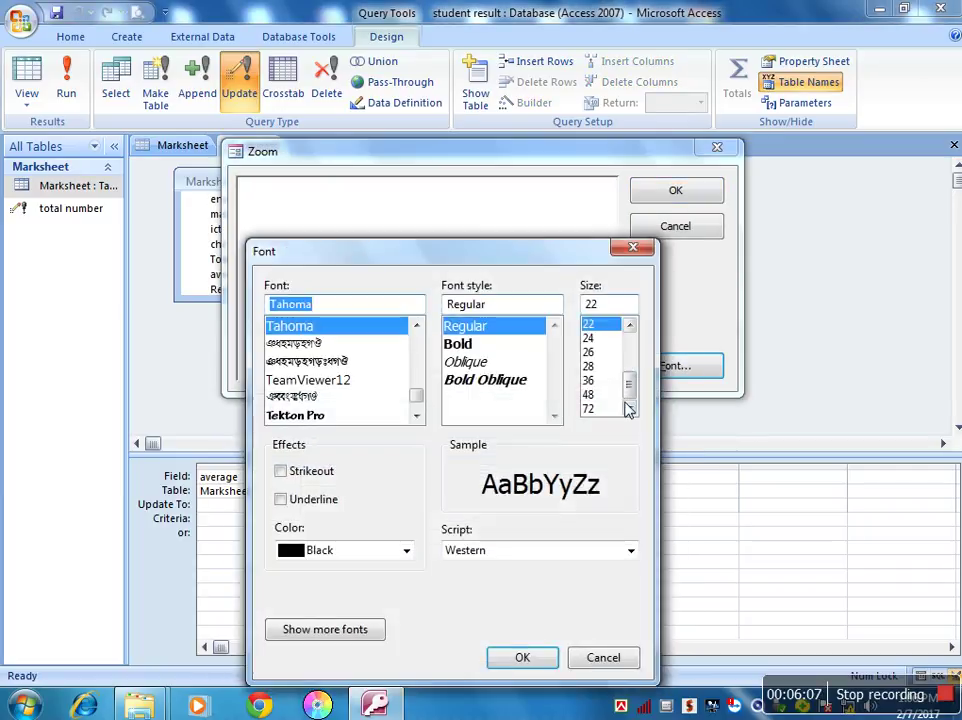
pyautogui.click(590, 338)
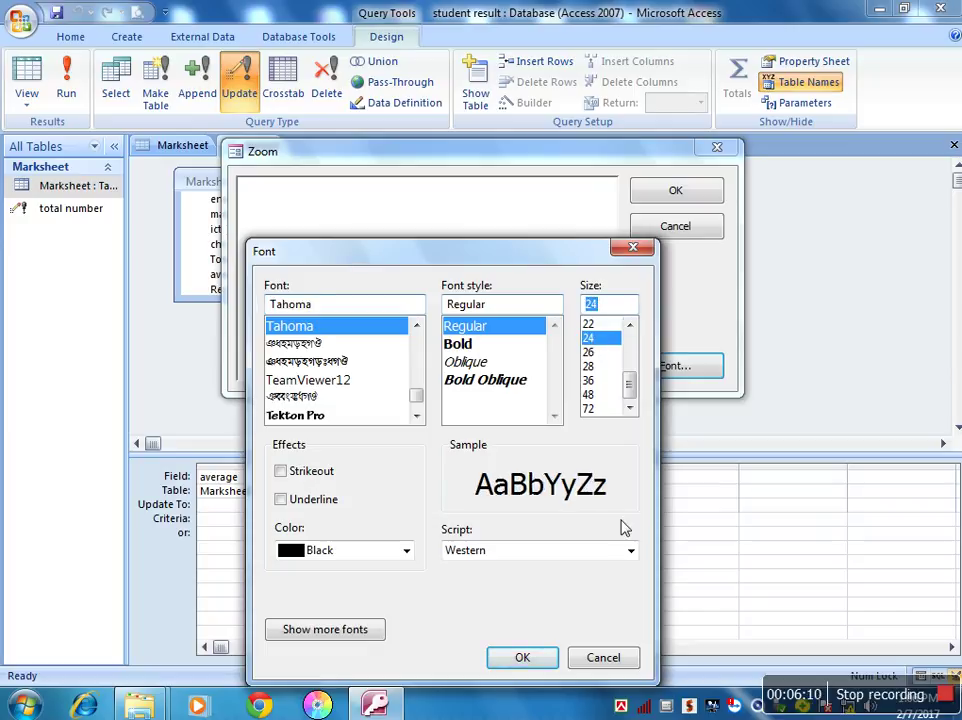
pyautogui.click(543, 658)
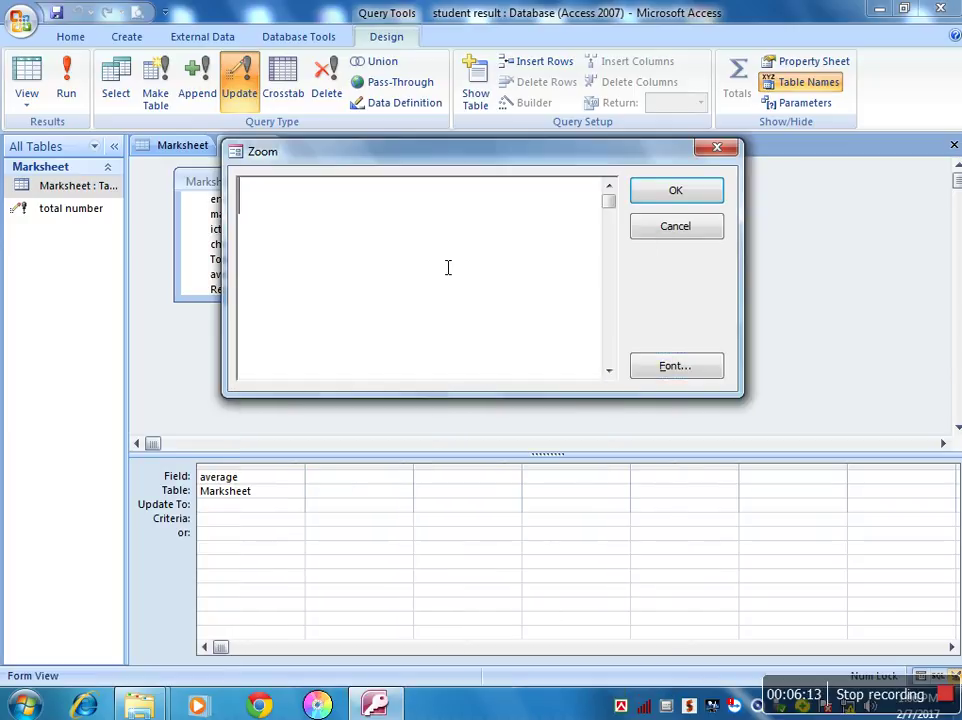
# Enter [Total Number]/5 as the average field's Update To expression and apply it.
pyautogui.write('[')
pyautogui.moveTo(486, 160); pyautogui.dragTo(625, 256)
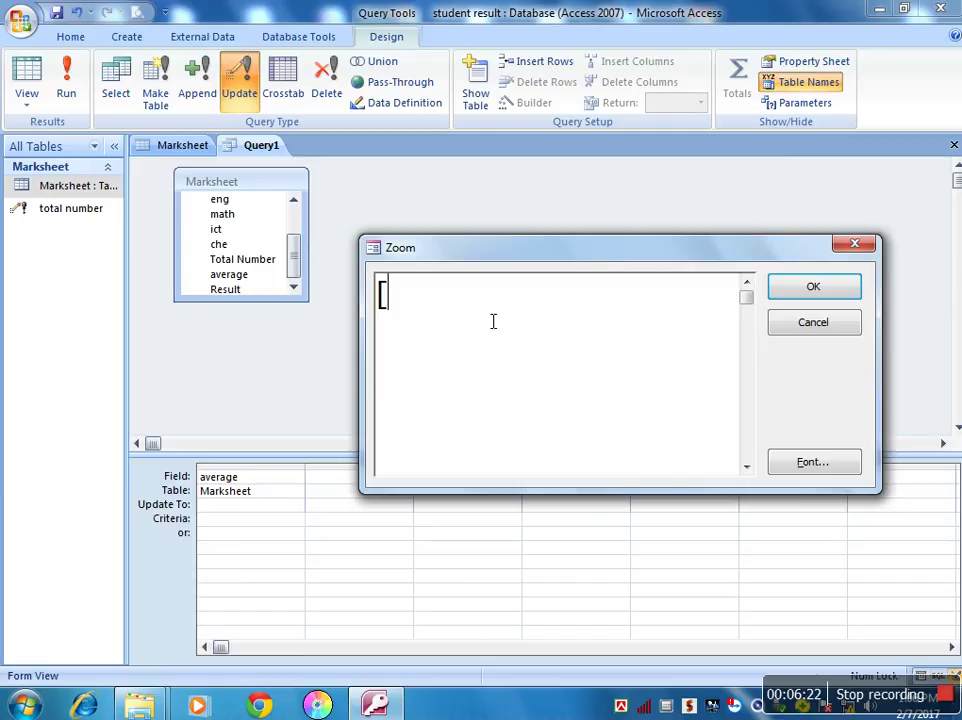
pyautogui.write('Total ')
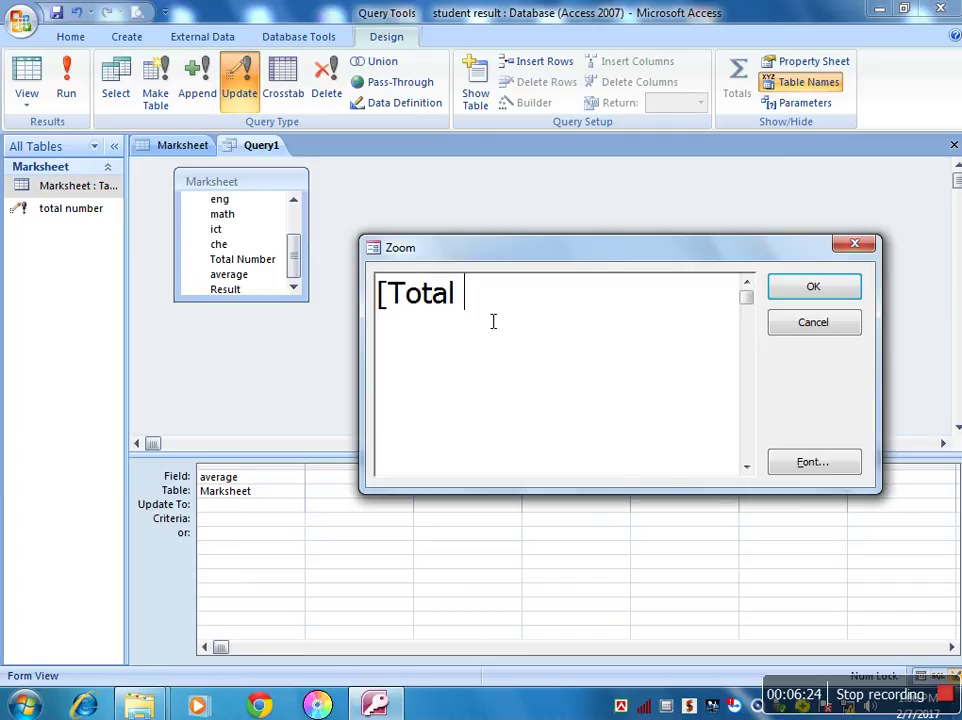
pyautogui.write('Number')
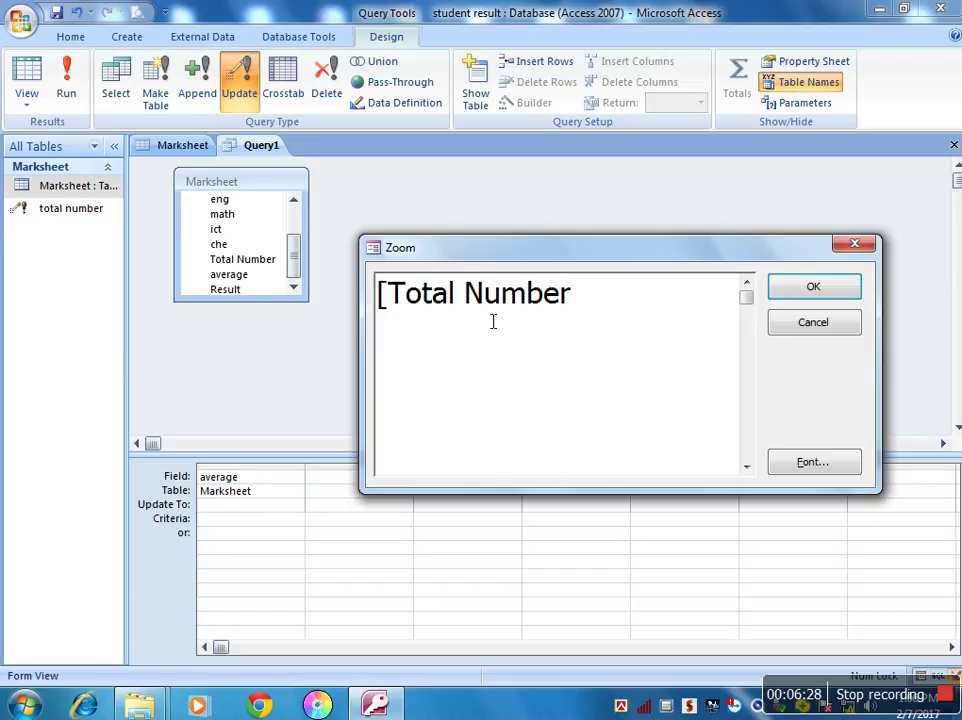
pyautogui.write('}')
pyautogui.press('BackSpace')
pyautogui.write(']/5')
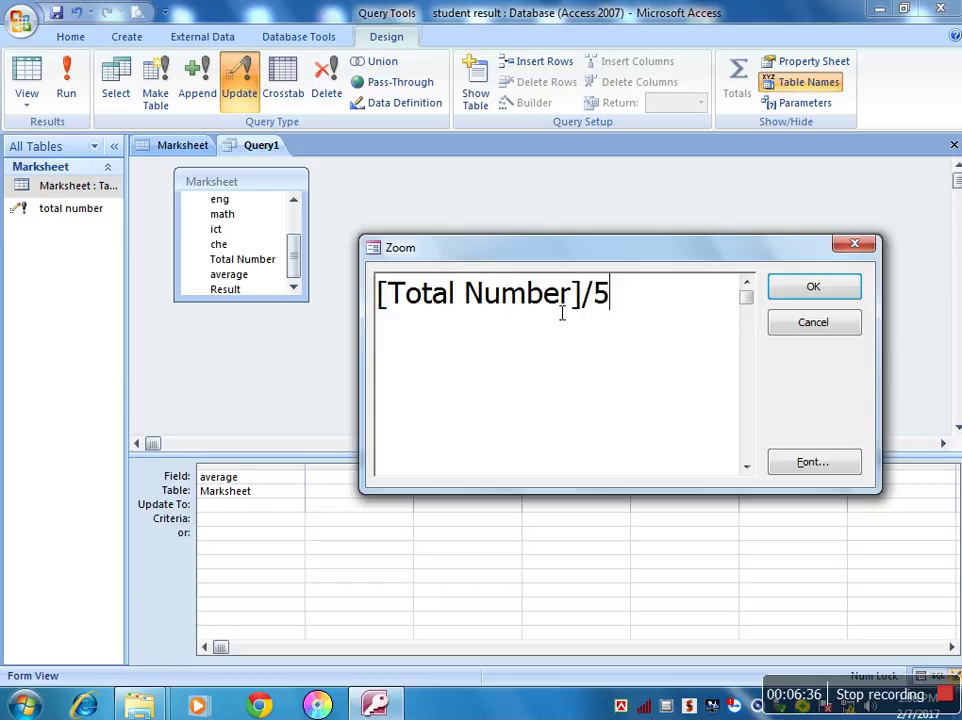
pyautogui.click(835, 287)
# Run the average update query on the Marksheet records and close it, saving it as average number.
pyautogui.click(68, 85)
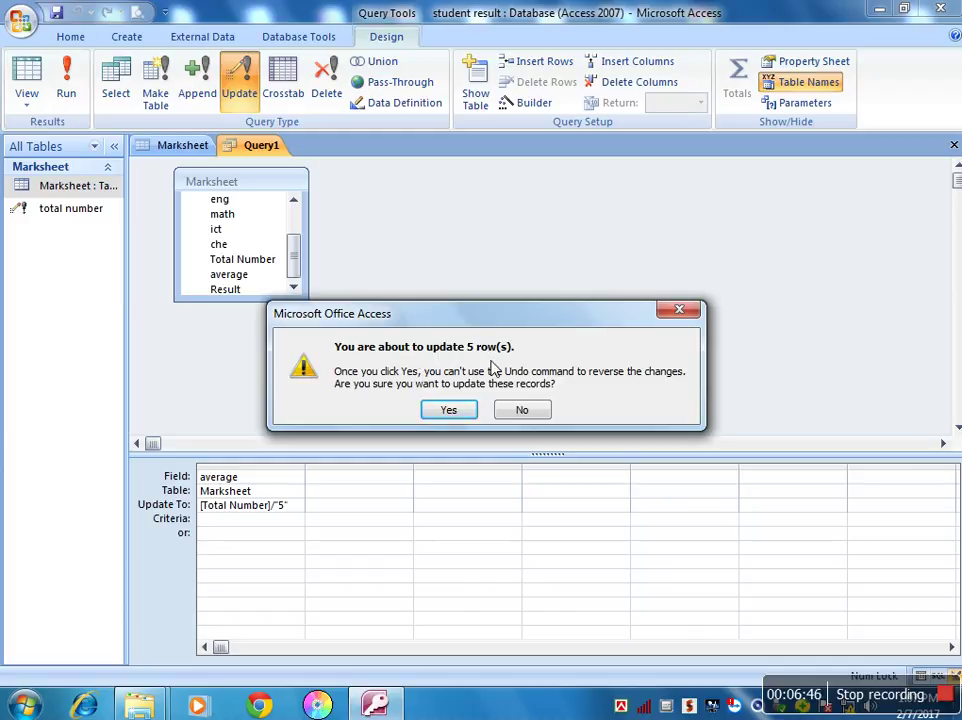
pyautogui.click(448, 410)
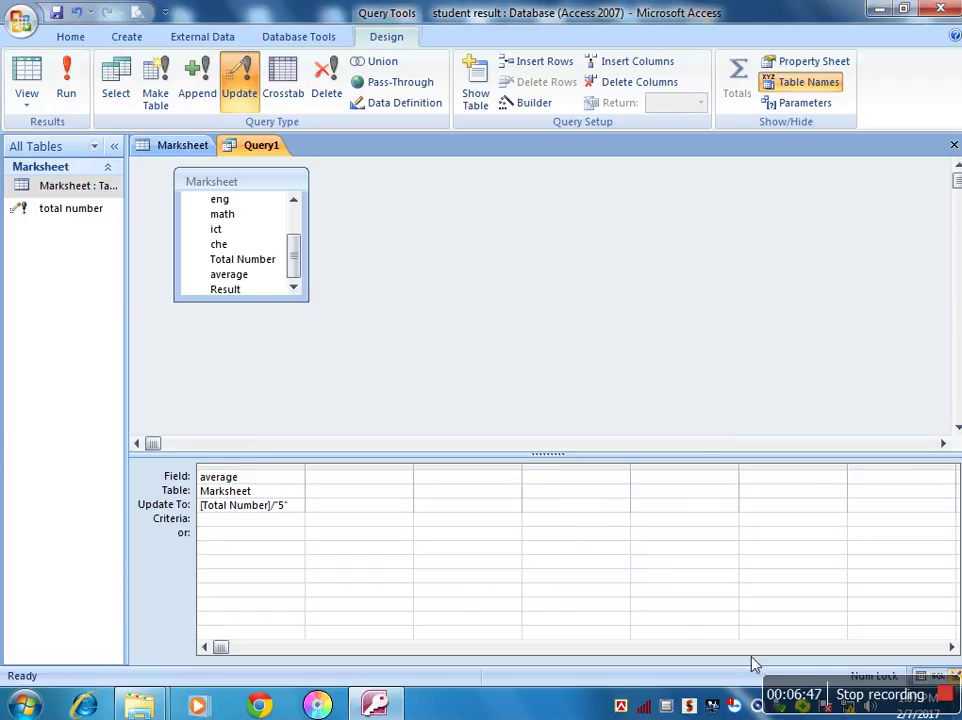
pyautogui.rightClick(268, 150)
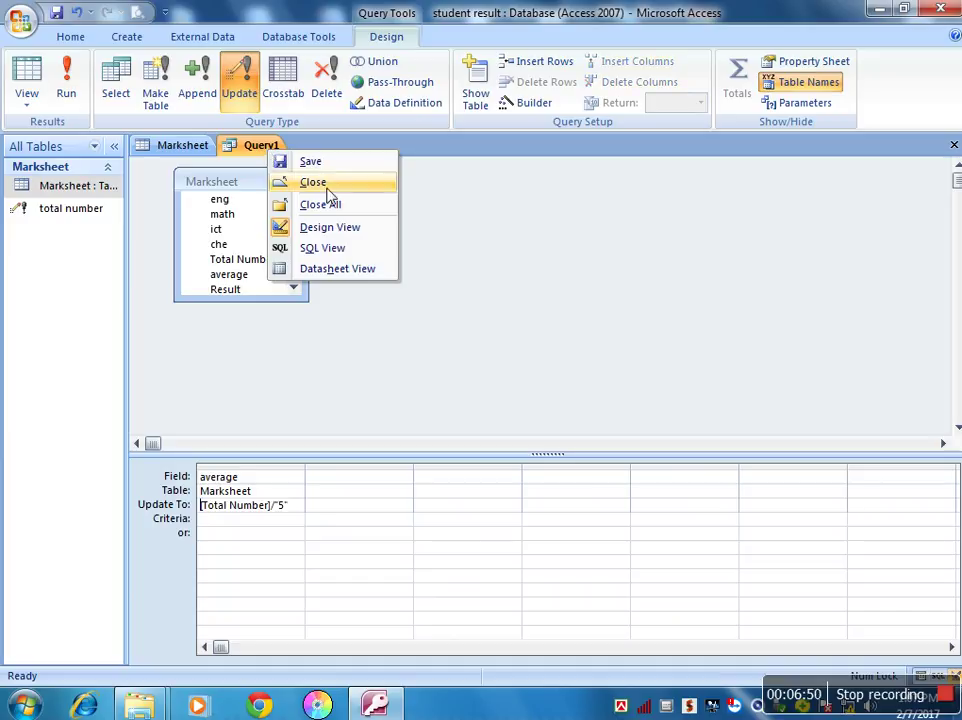
pyautogui.click(328, 188)
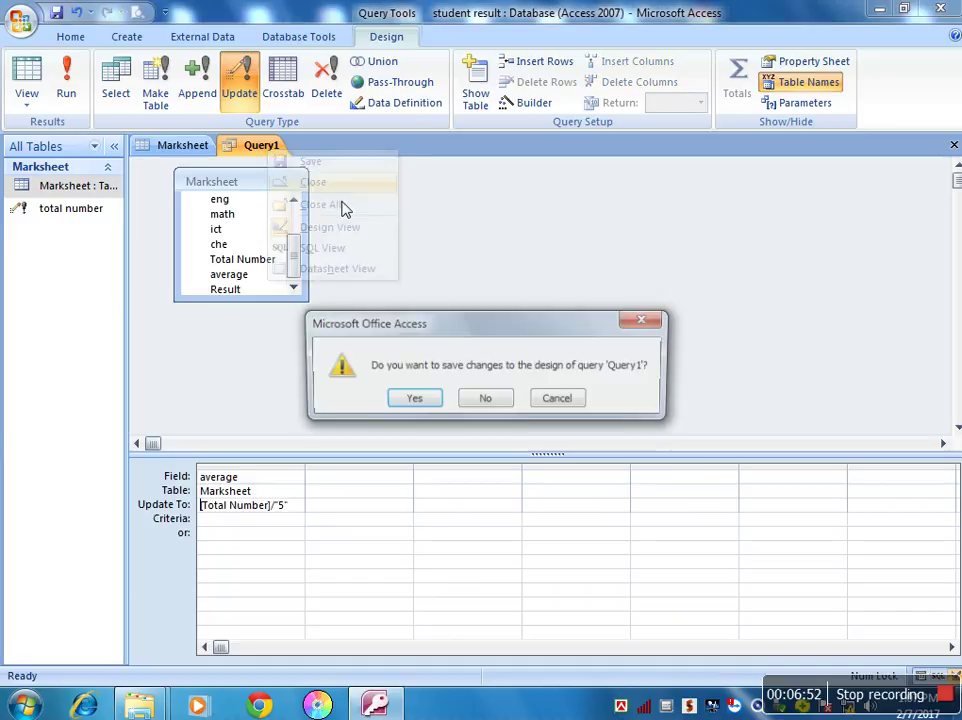
pyautogui.click(418, 402)
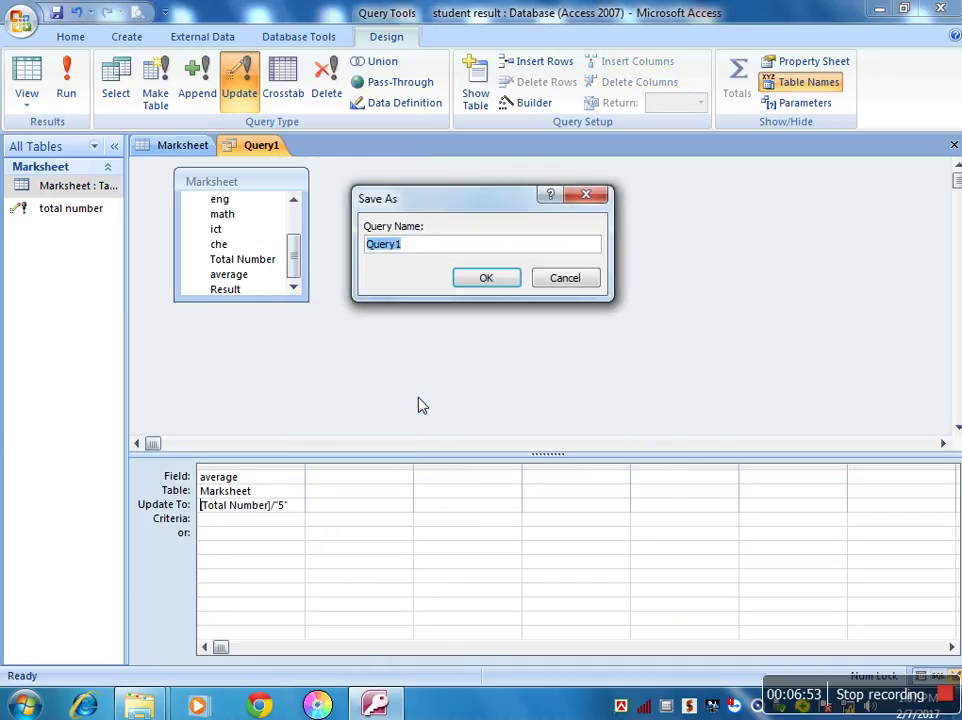
pyautogui.click(442, 248)
pyautogui.press('BackSpace')
pyautogui.press('BackSpace')
pyautogui.press('BackSpace')
pyautogui.press('BackSpace')
pyautogui.press('BackSpace')
pyautogui.write('average number')
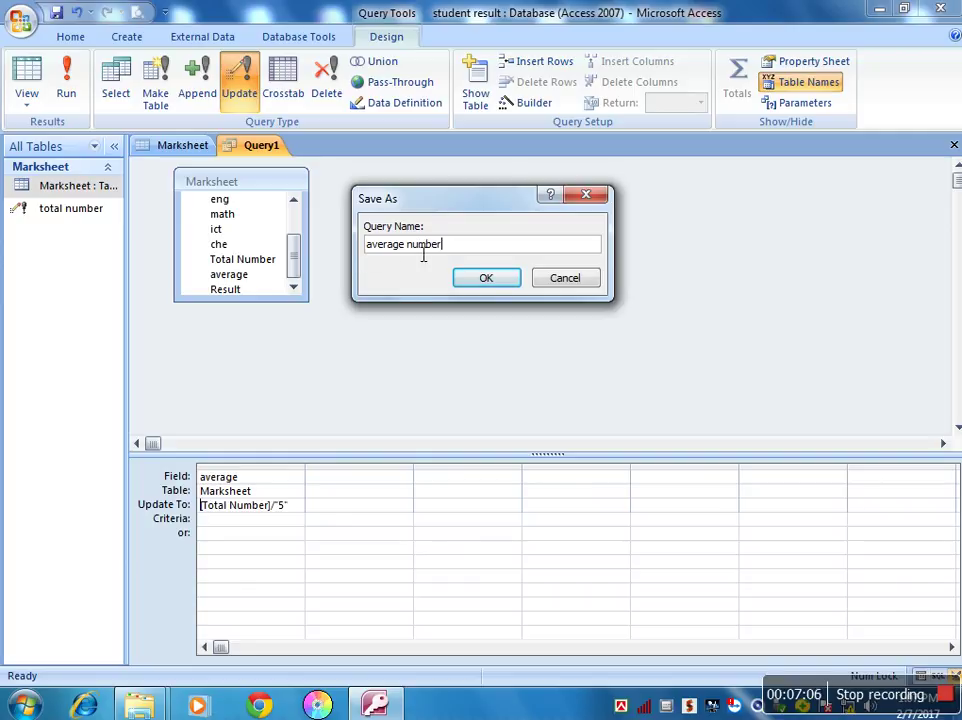
pyautogui.click(486, 279)
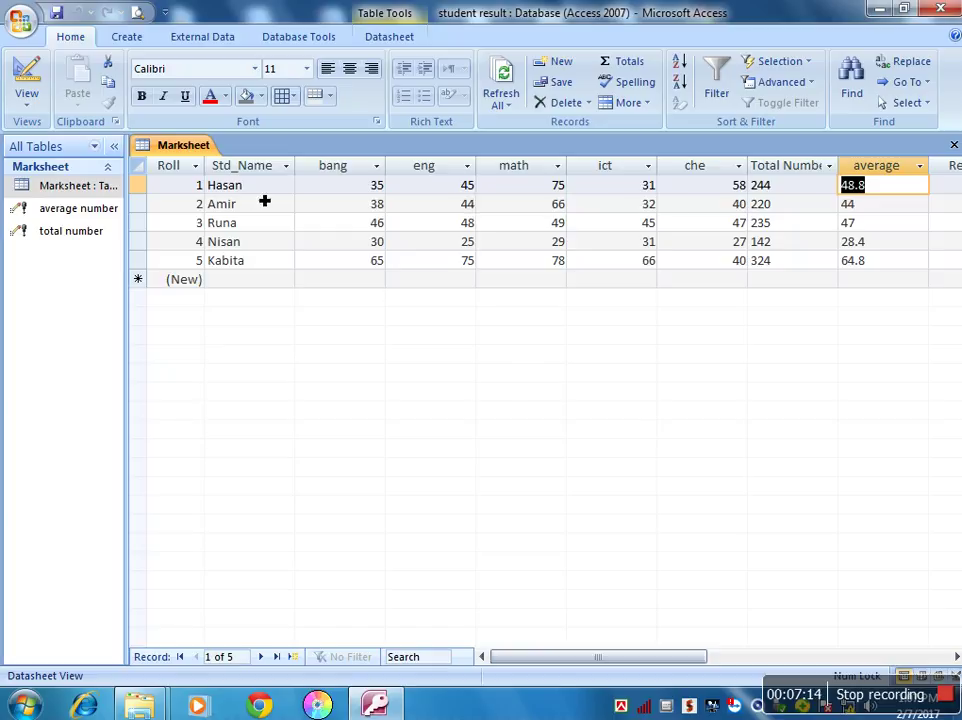
pyautogui.press('F2')
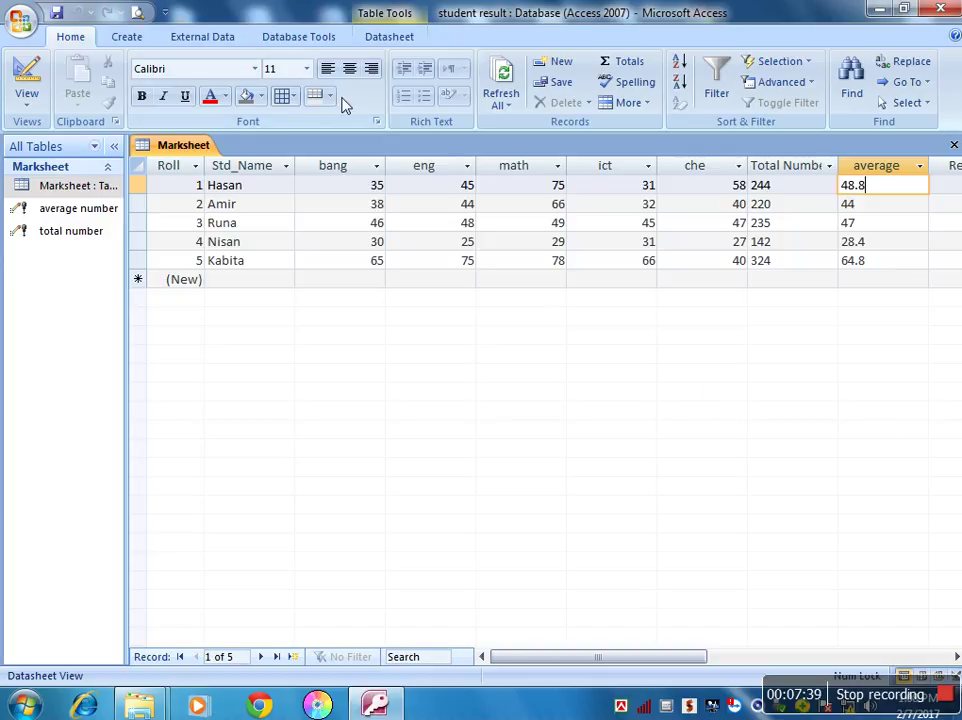
pyautogui.click(938, 12)
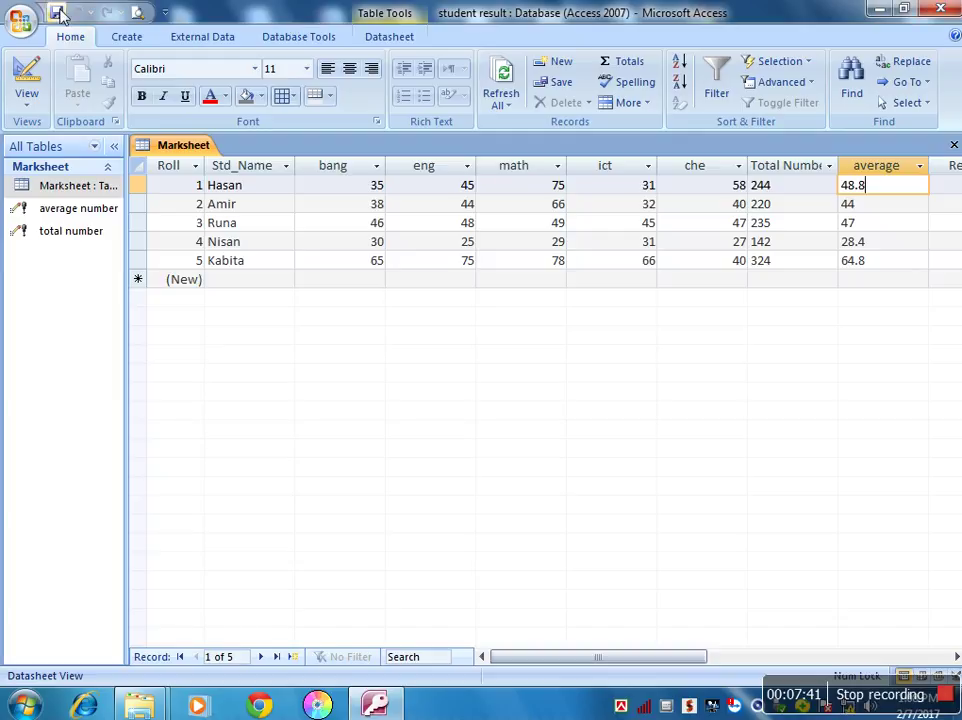
pyautogui.click(470, 427)
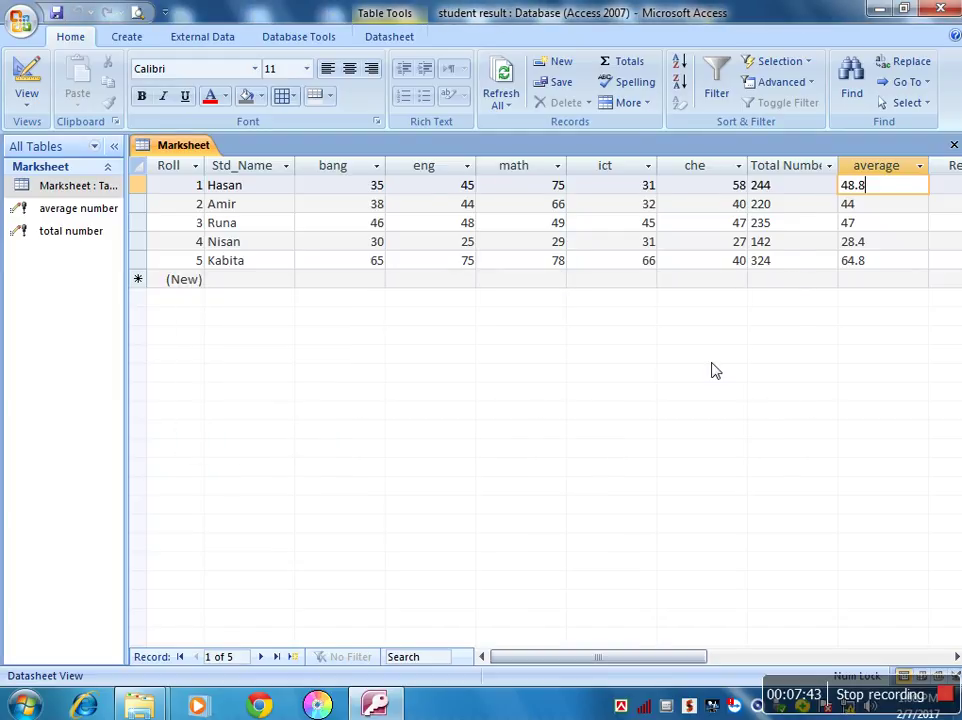